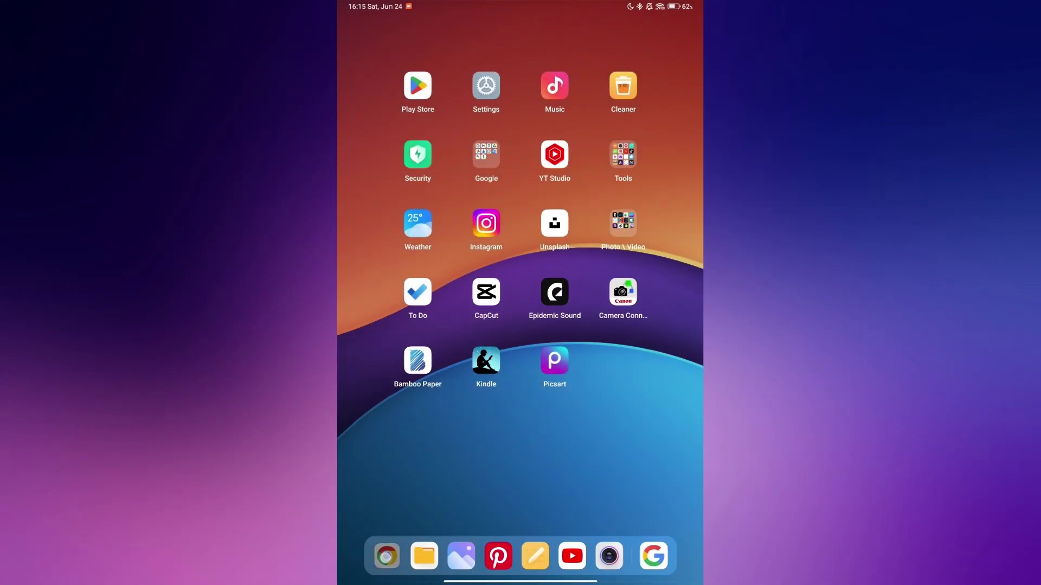
Search Google for 'prome ai' in Chrome and open the promeai.com result.
click(601, 249)
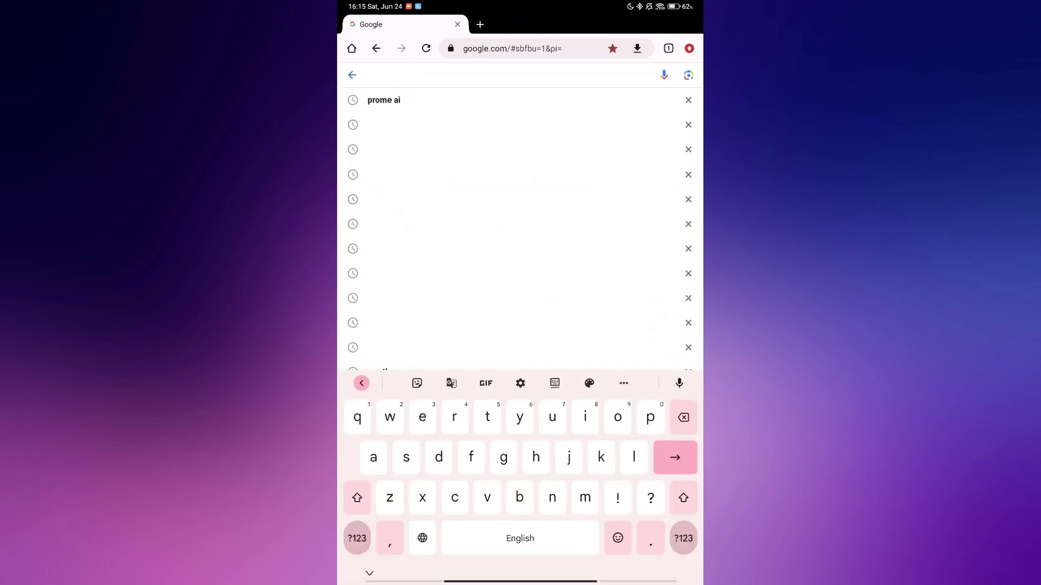
text(prome)
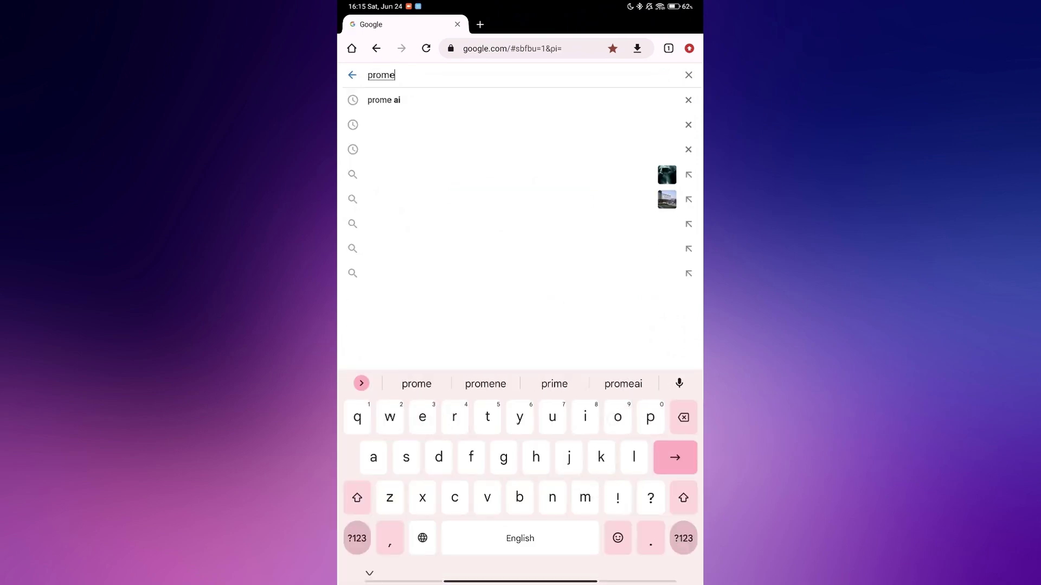
click(384, 100)
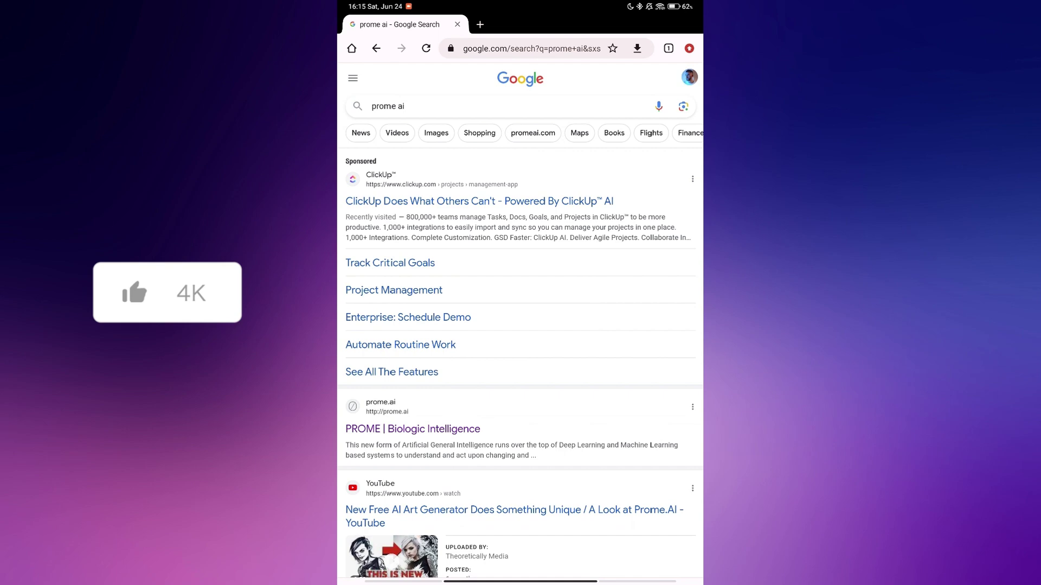
scroll(521, 325, down, 4)
scroll(566, 213, down, 3)
click(423, 316)
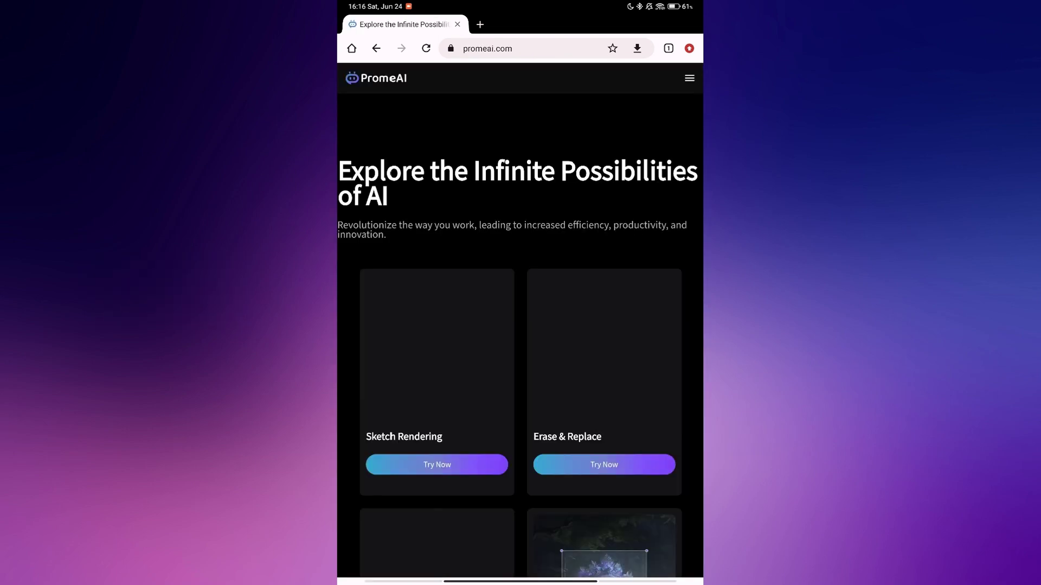
Upload the man's portrait photo from the gallery into PromeAI's Sketch Rendering tool.
click(472, 470)
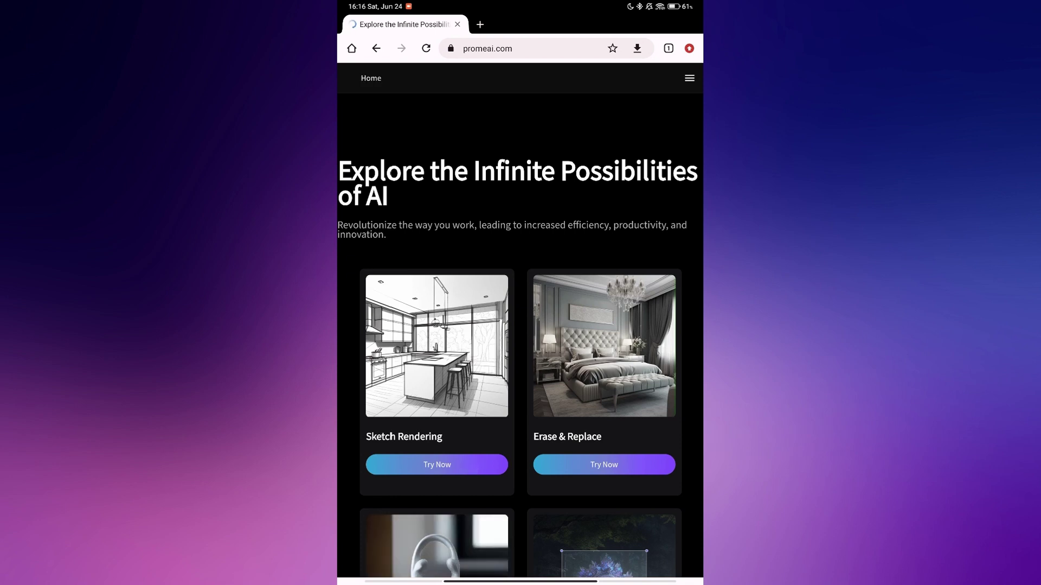
click(538, 334)
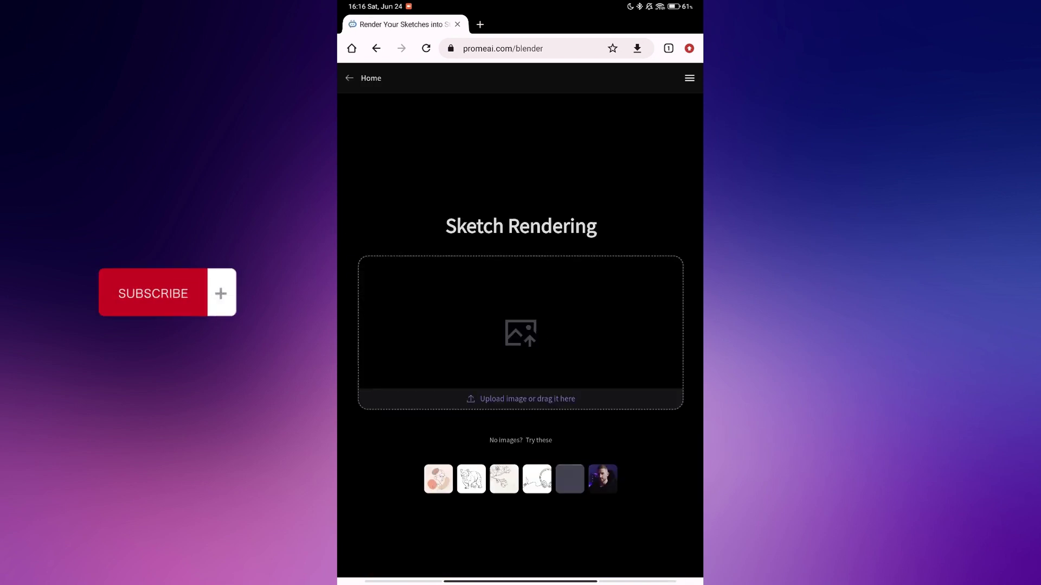
click(490, 73)
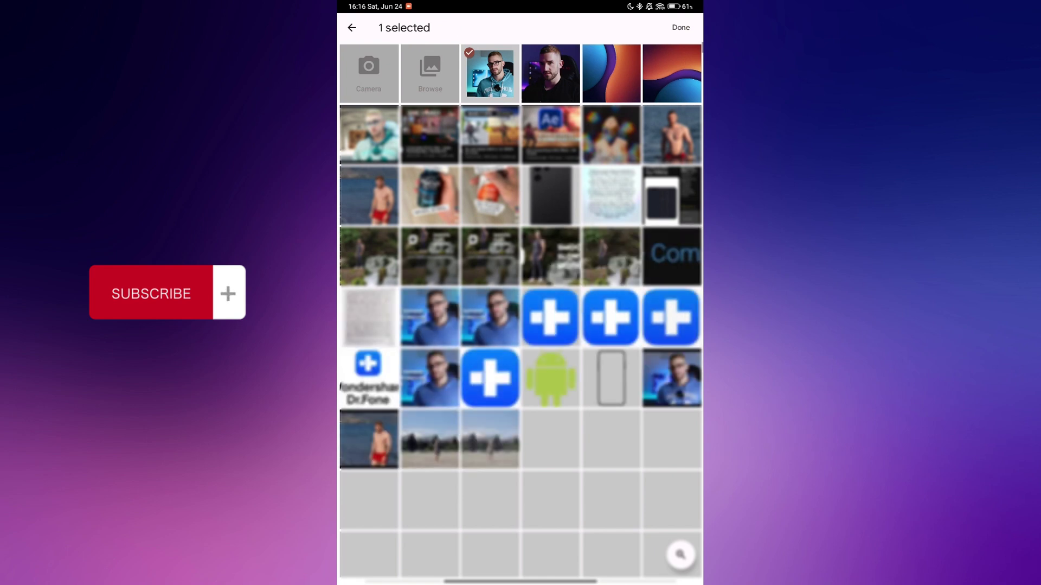
click(681, 28)
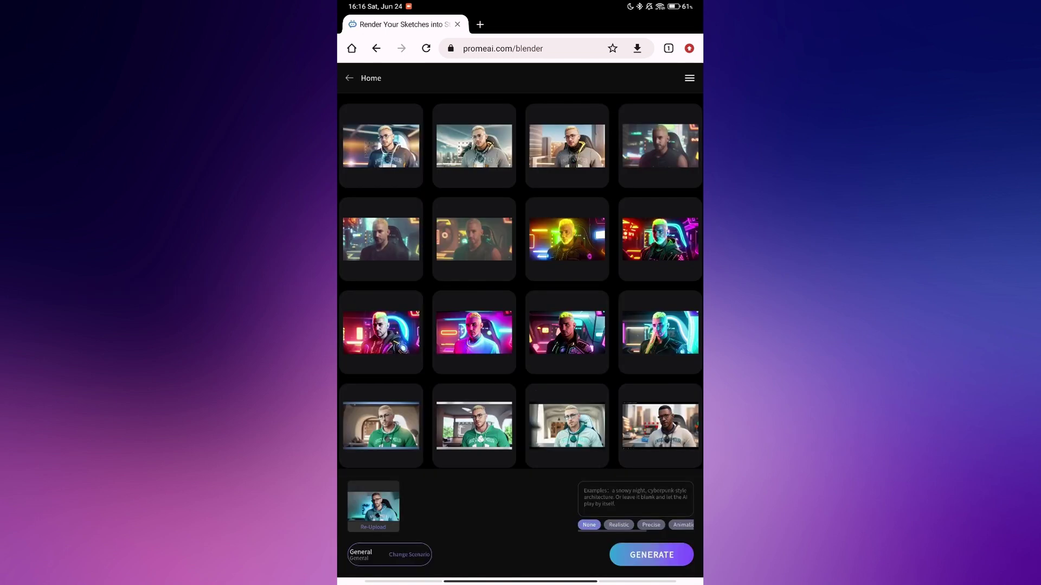
Enter the prompt 'Blonde hair, glasses, blue eyes, futuristic background'.
click(640, 497)
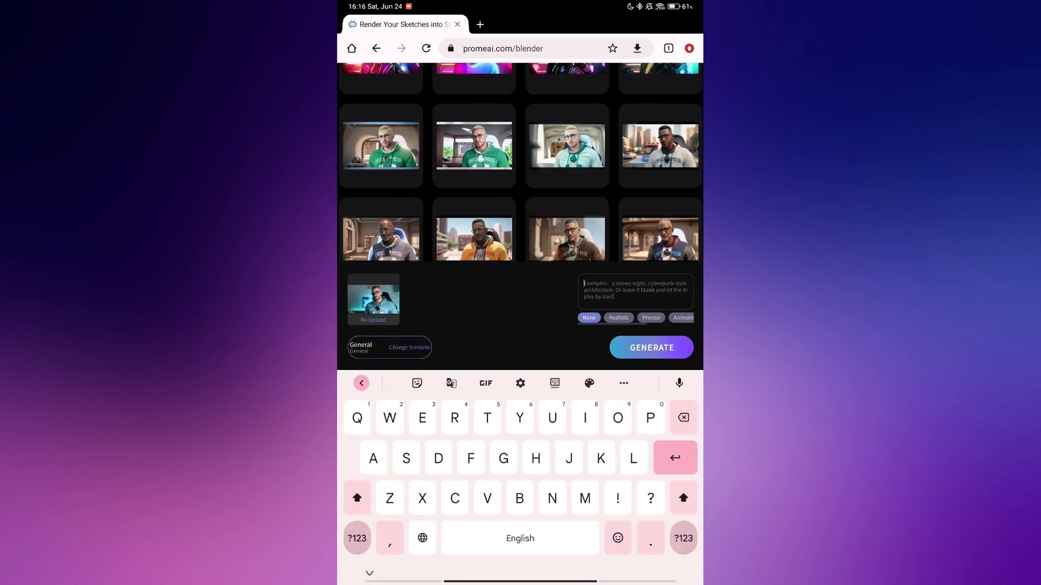
text(Blon)
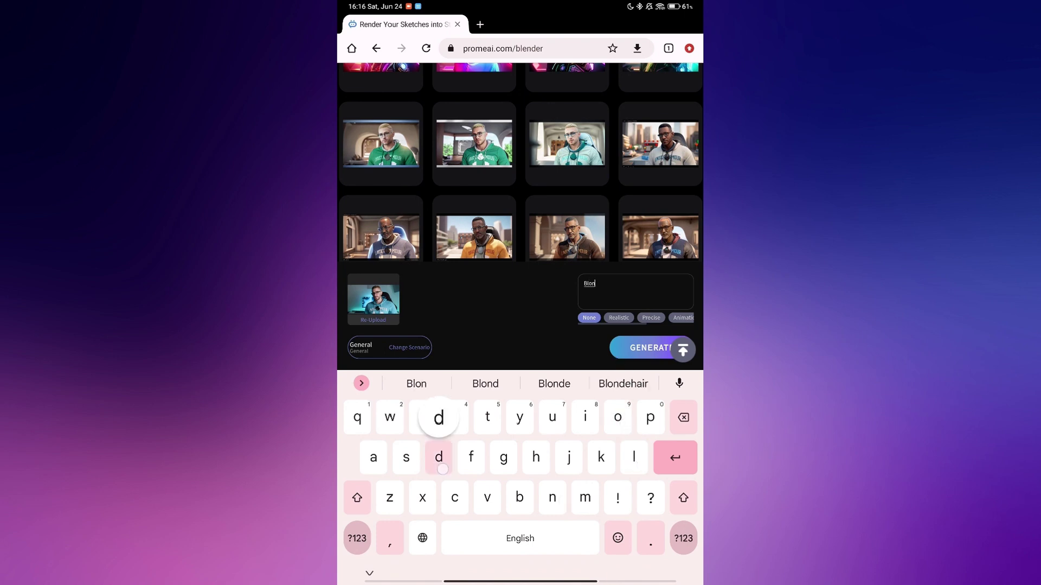
text(de hair )
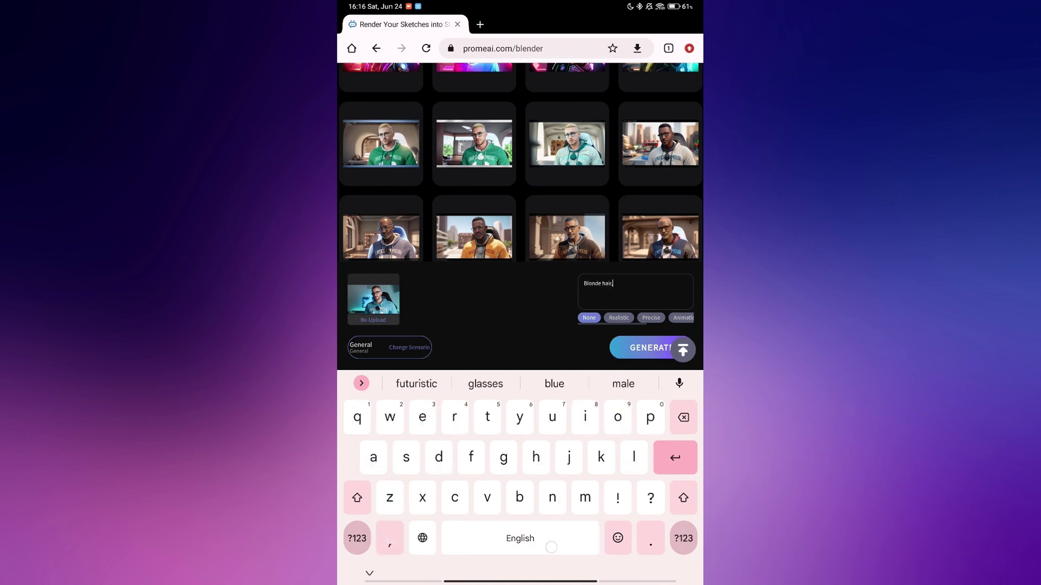
text(, glasse)
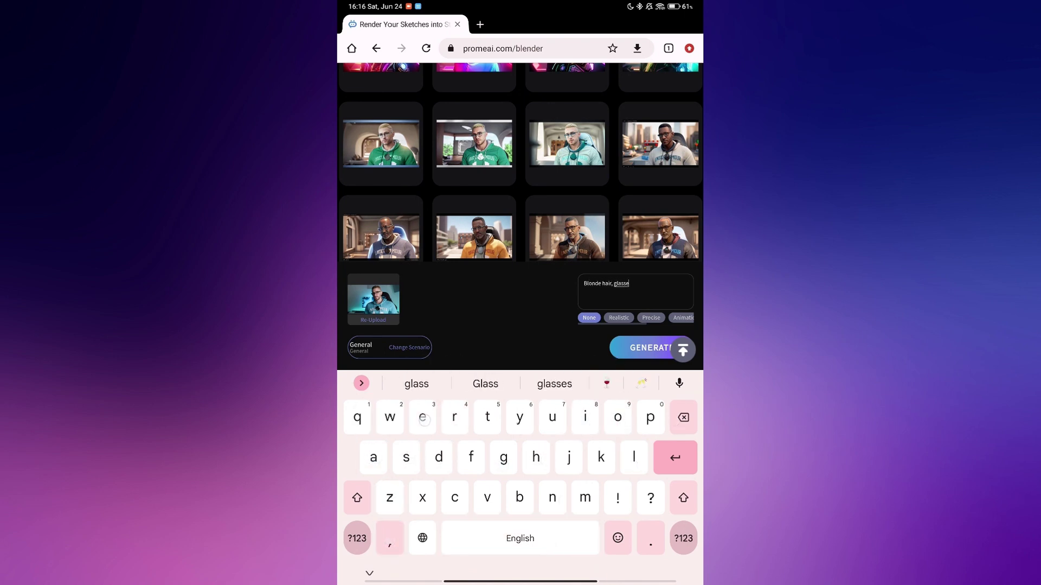
text(s, blue eyes)
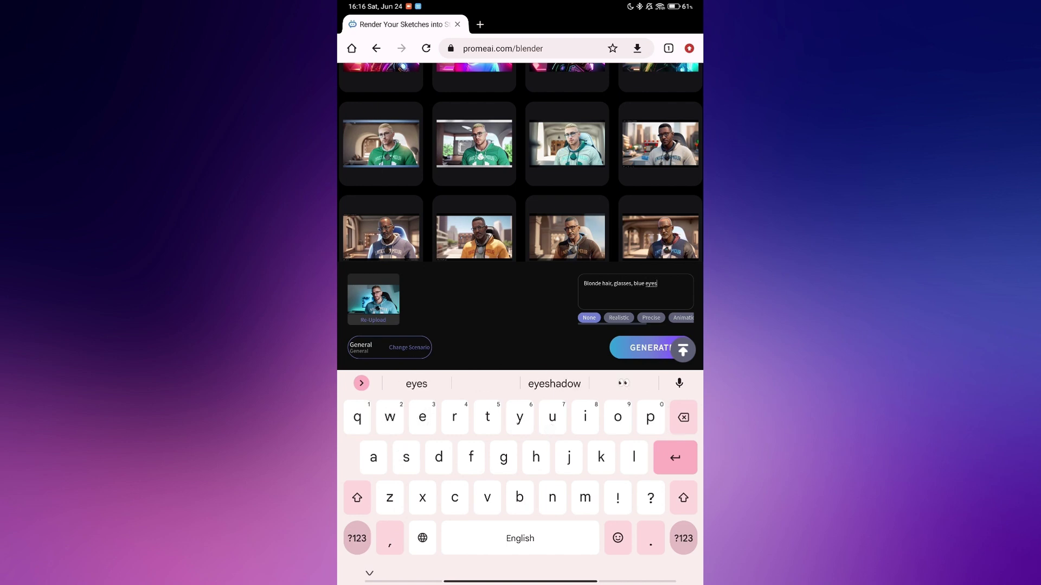
text(, futuristic background)
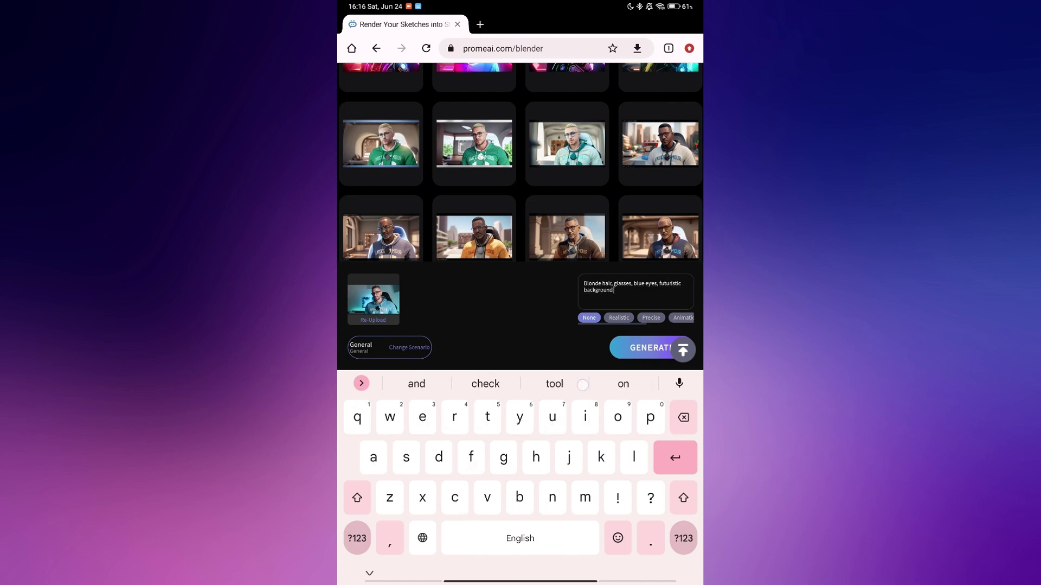
Set the render style to Realistic and generate new renderings.
click(621, 319)
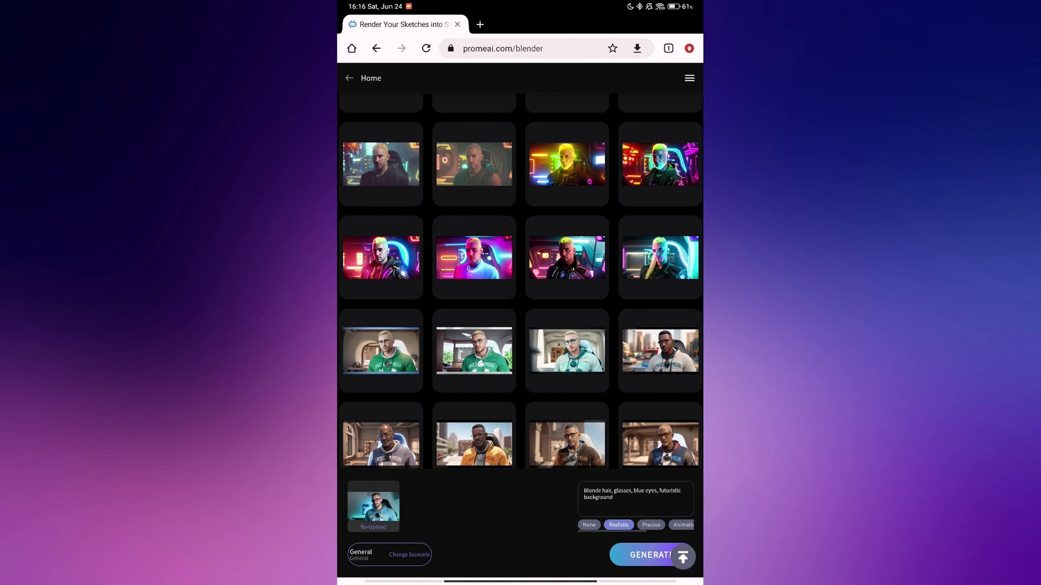
click(639, 556)
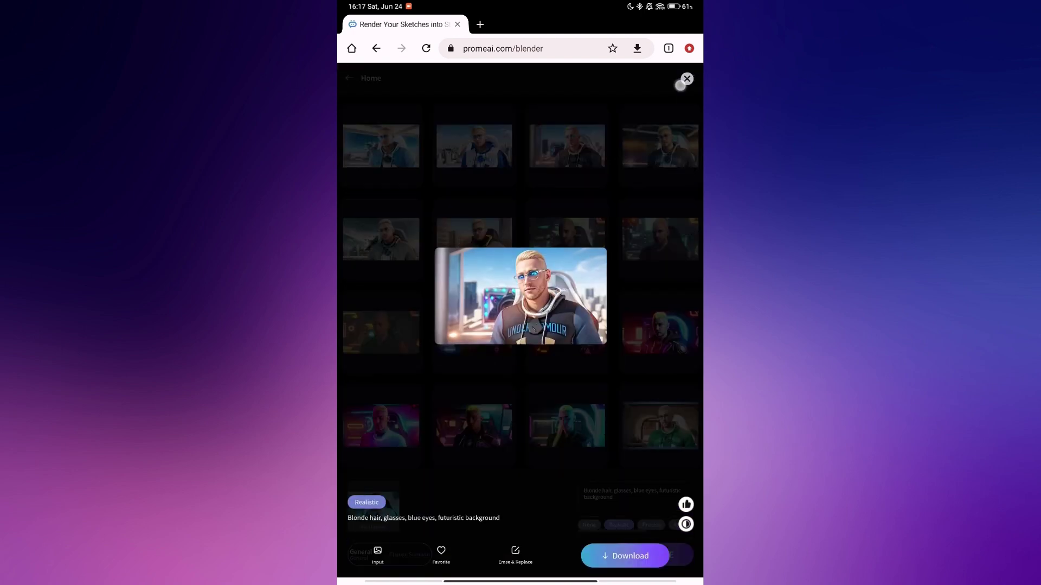
click(681, 85)
Download the city-skyline portrait of the blond man at standard size.
click(482, 148)
scroll(590, 287, up, 5)
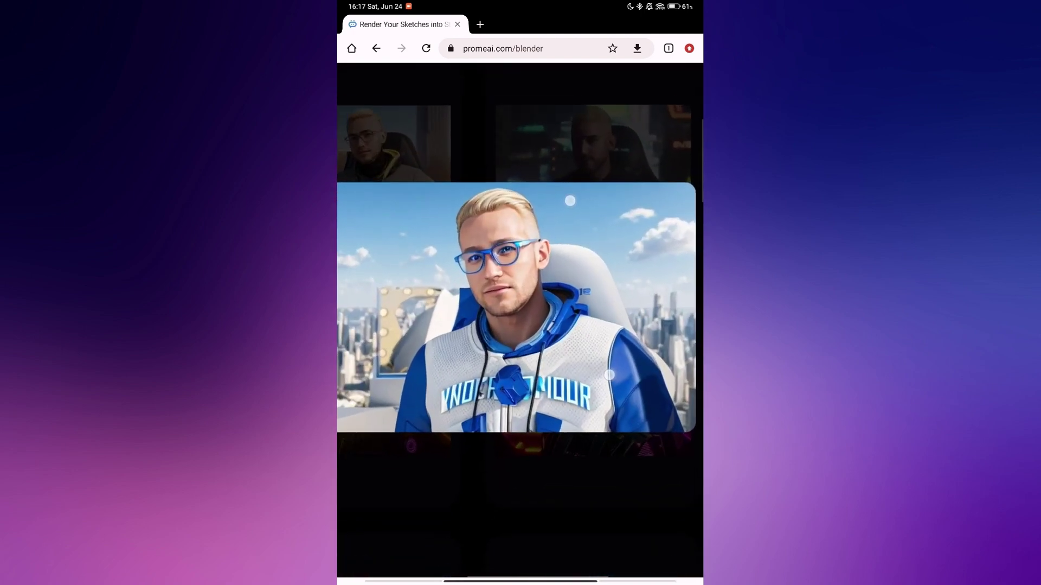
scroll(590, 288, down, 3)
scroll(590, 288, down, 3)
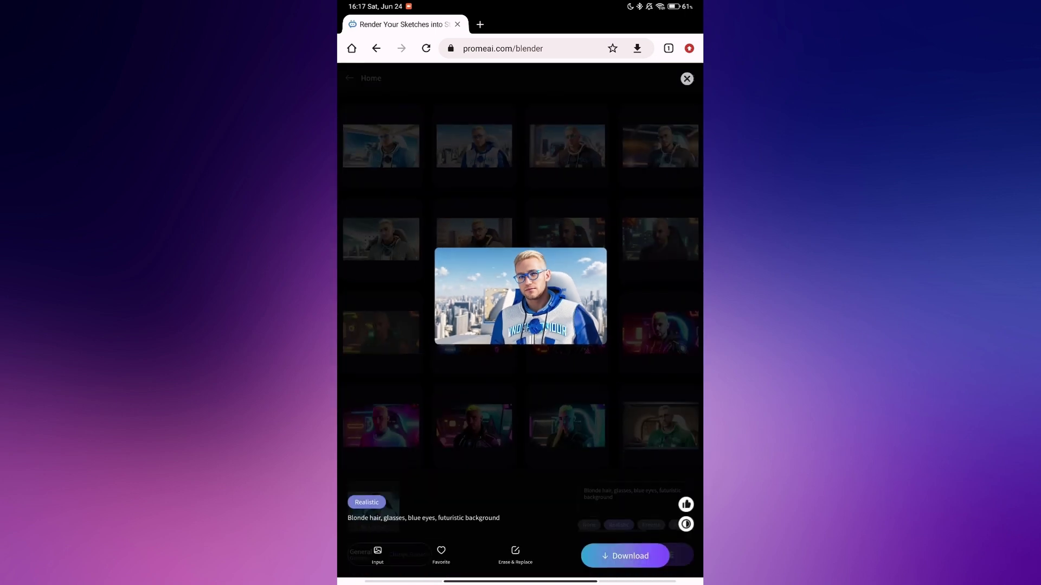
click(626, 555)
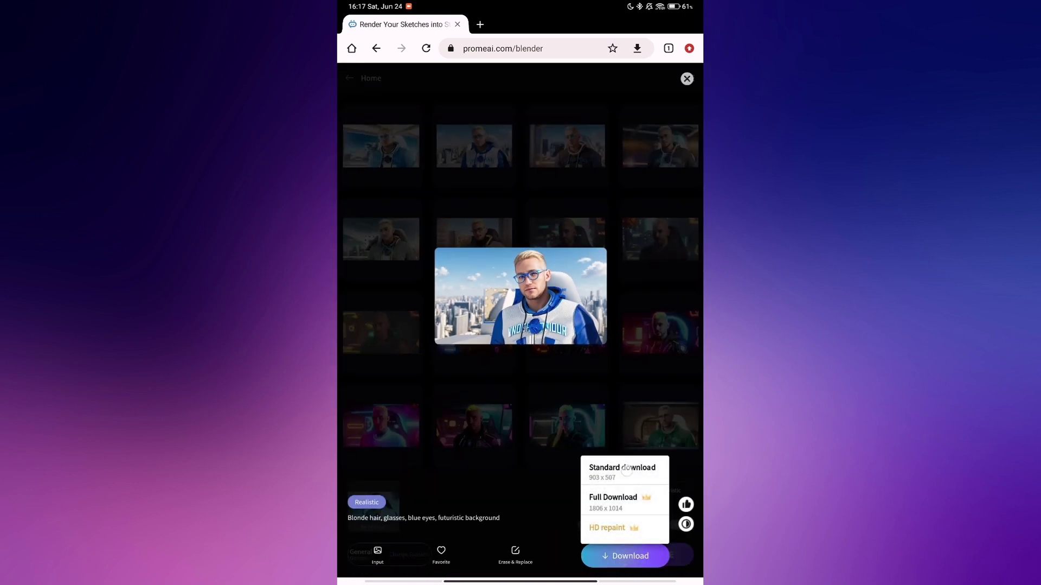
click(627, 470)
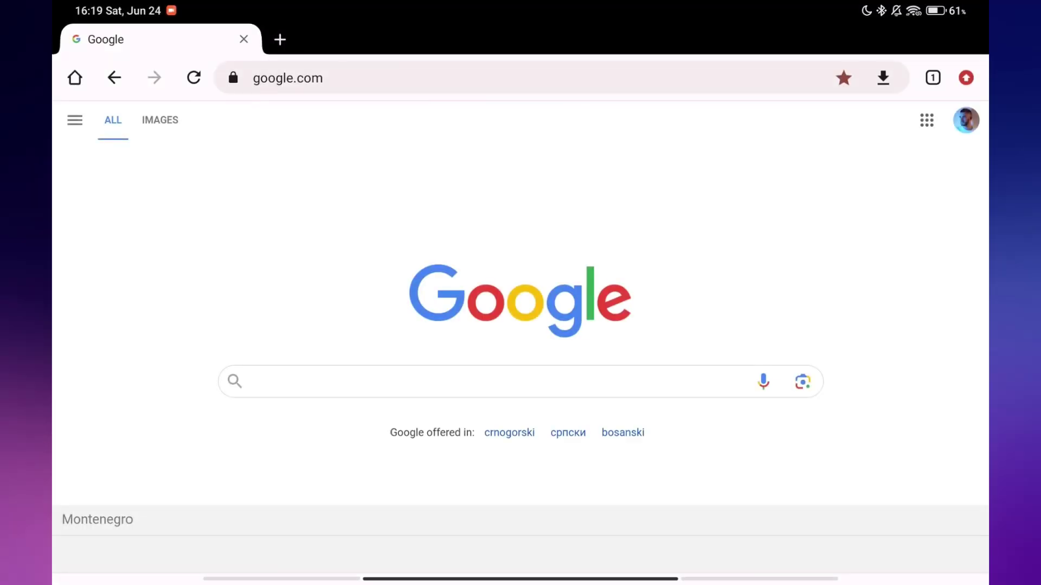
Search 'studio d id', open D-ID Studio and start a new video in Create Video.
click(488, 381)
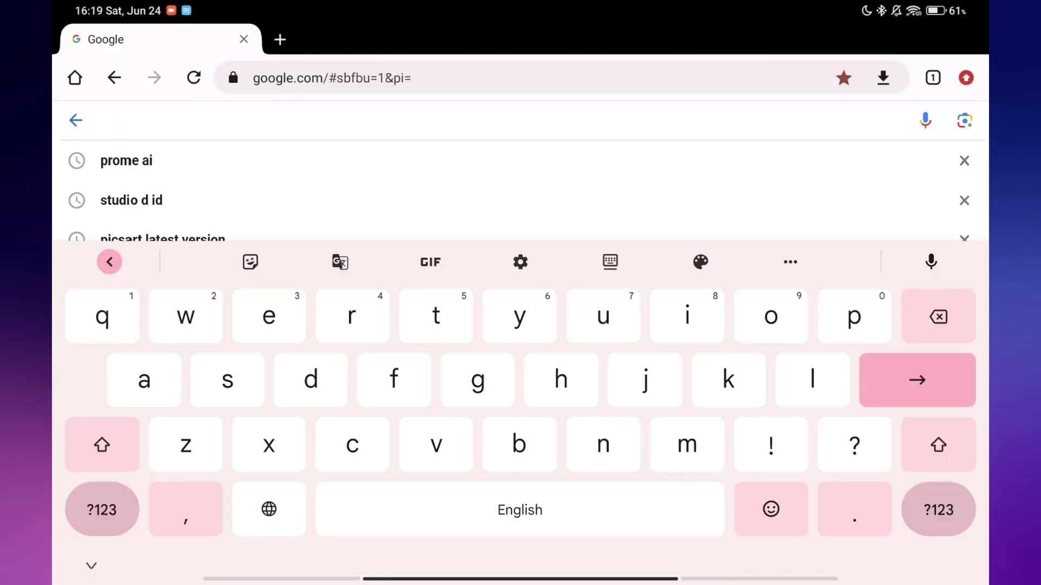
text(studi)
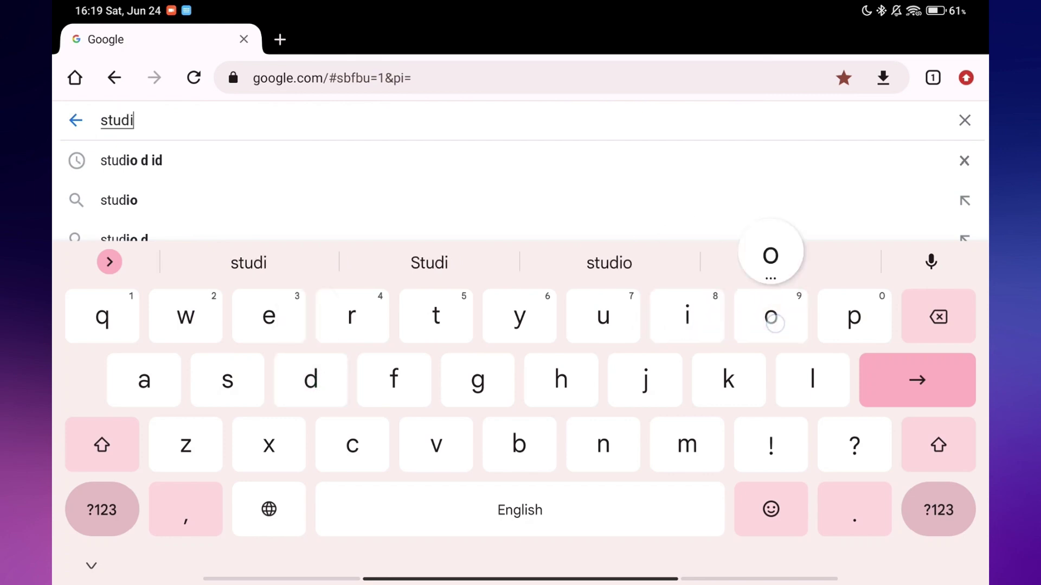
text(o d )
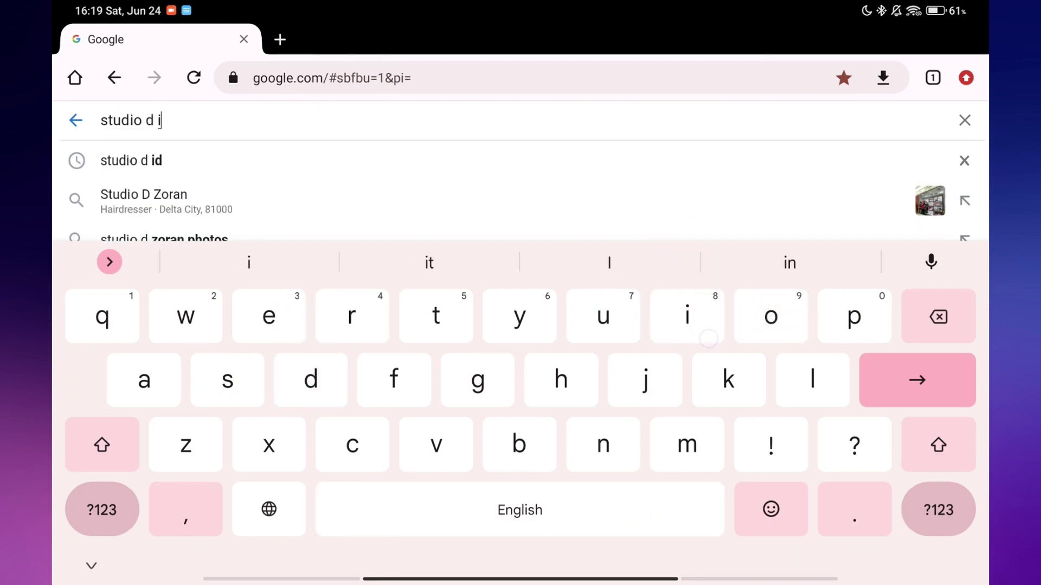
text(id)
key(Return)
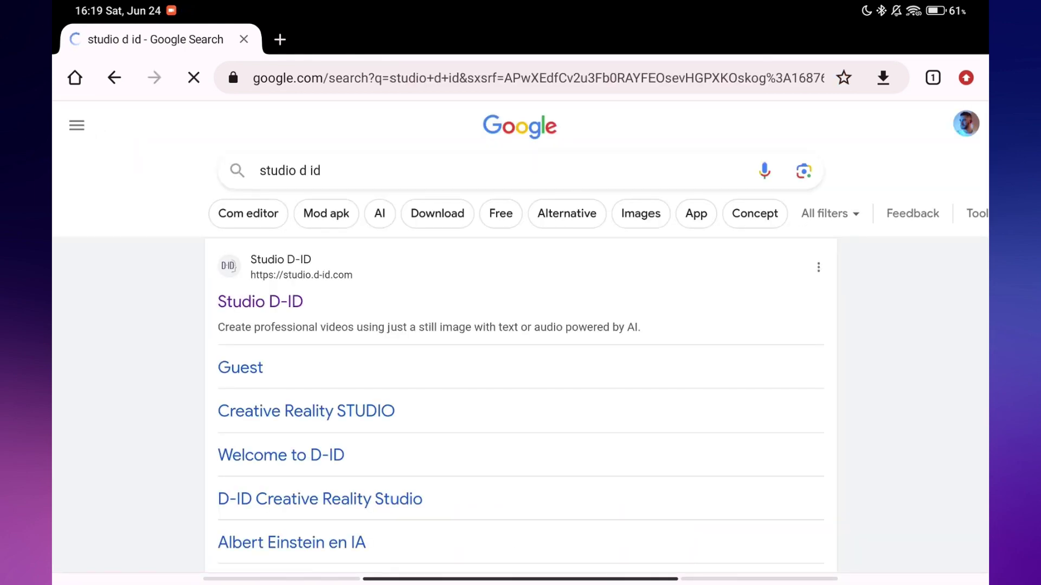
click(315, 307)
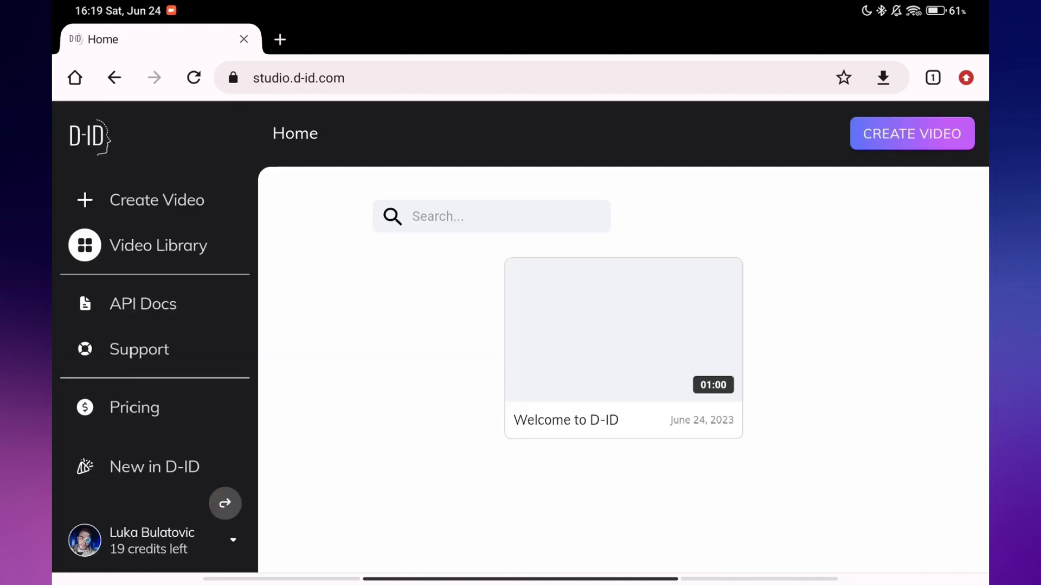
click(157, 201)
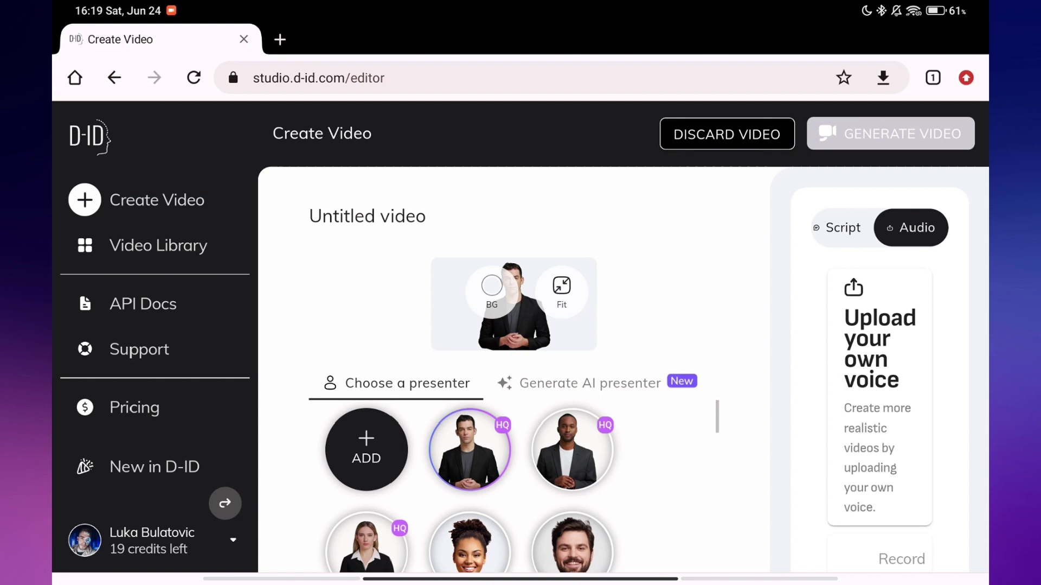
Add the downloaded blond-man portrait as a custom D-ID presenter.
click(366, 449)
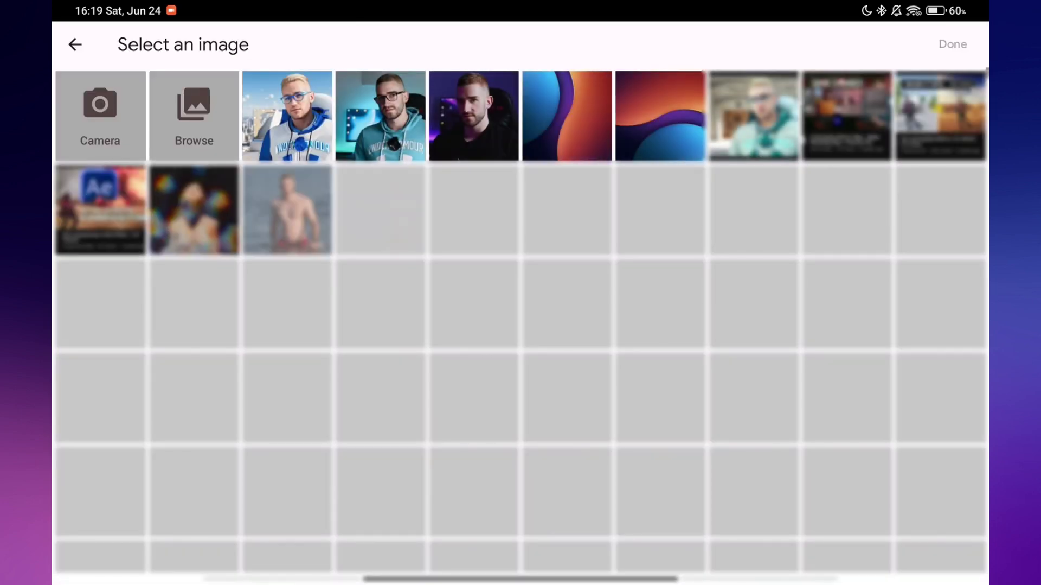
click(287, 115)
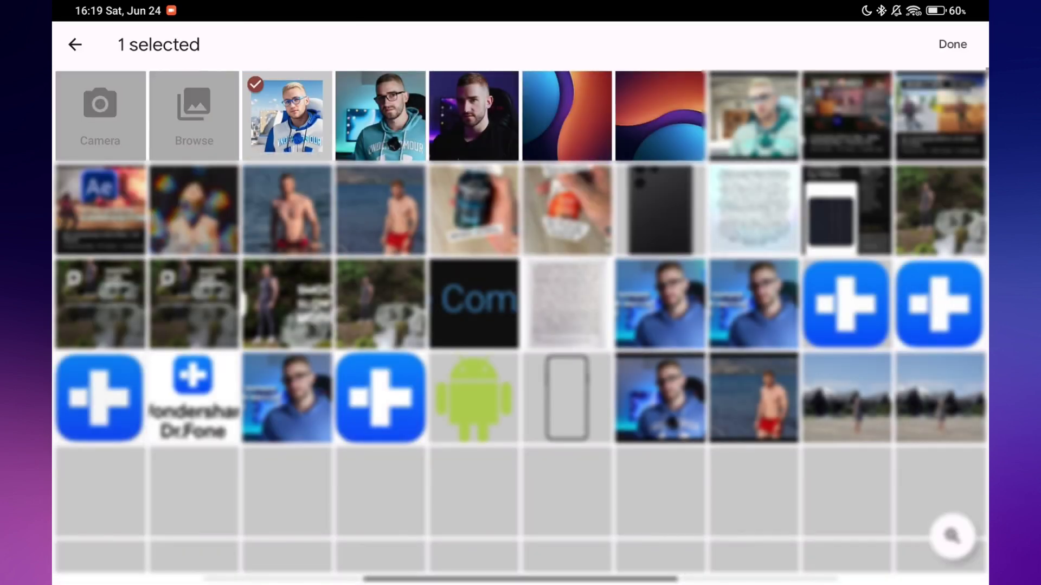
click(953, 44)
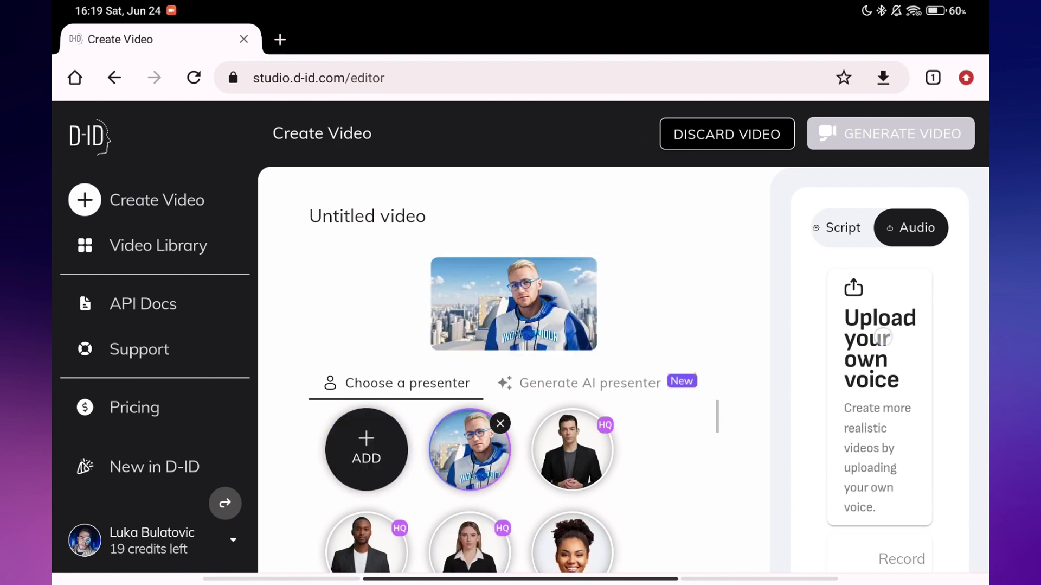
Upload the 7-second MP3 voice recording from Files, filtered by Audio.
click(883, 337)
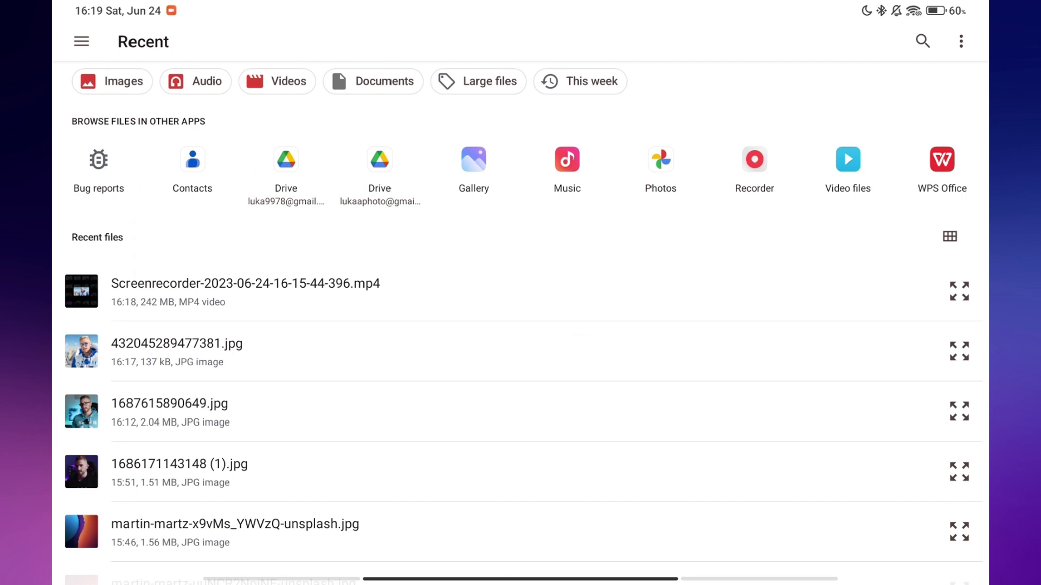
click(199, 80)
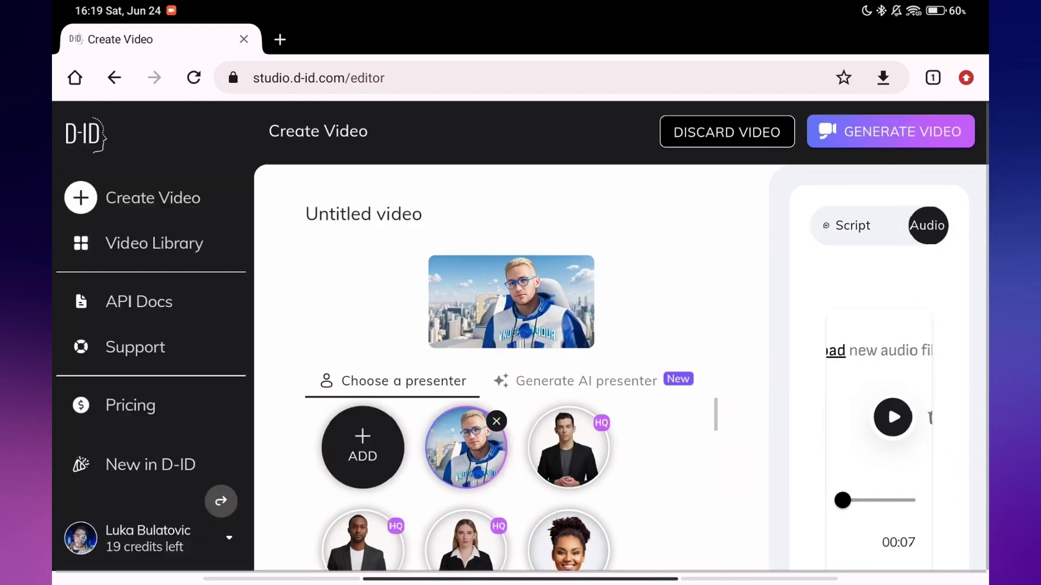
Generate the talking-avatar video, confirming the one-credit cost.
click(891, 131)
click(658, 521)
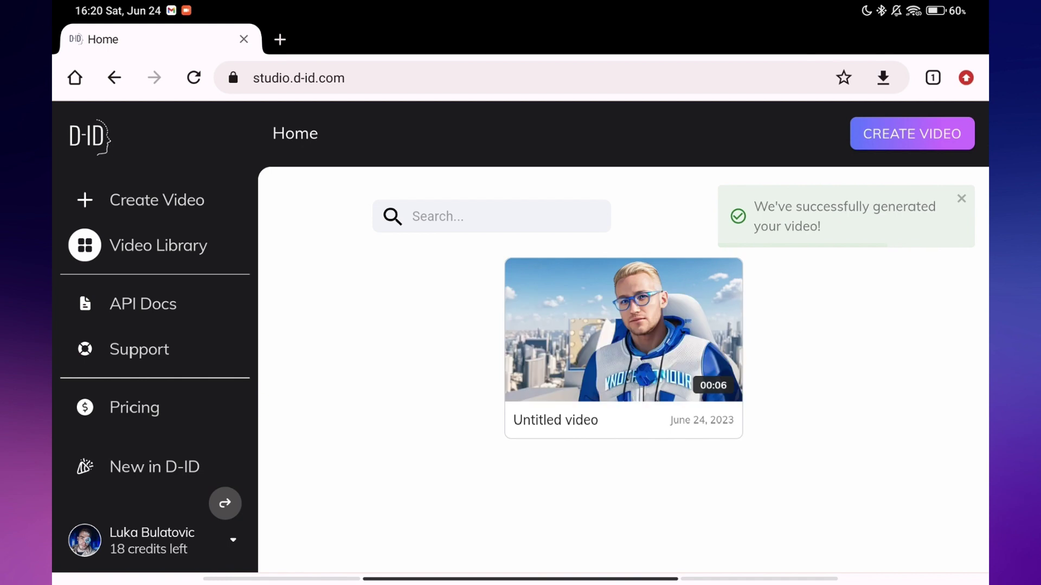
Play the generated Untitled D-ID video to the end.
click(576, 349)
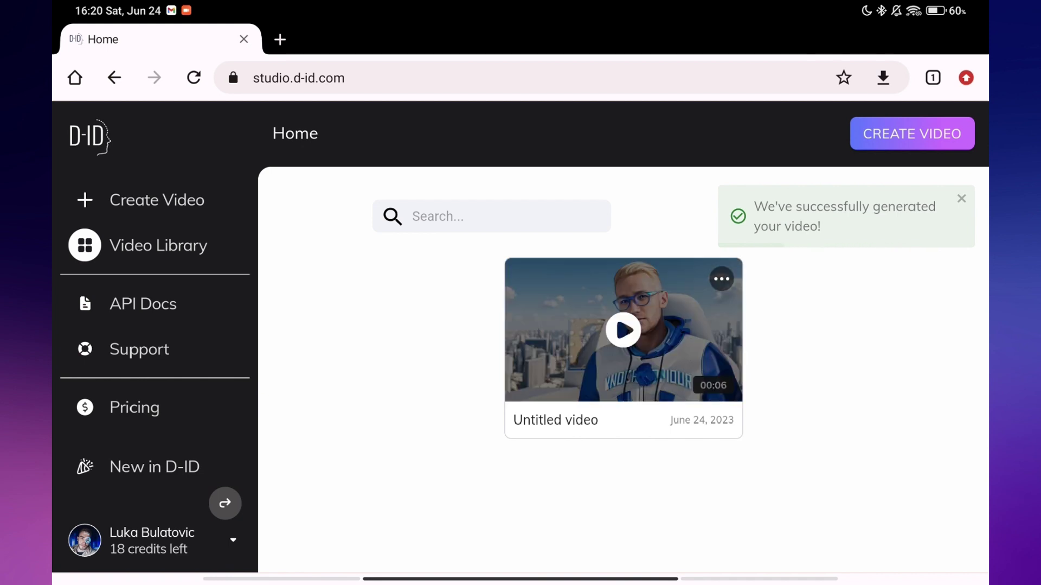
click(624, 329)
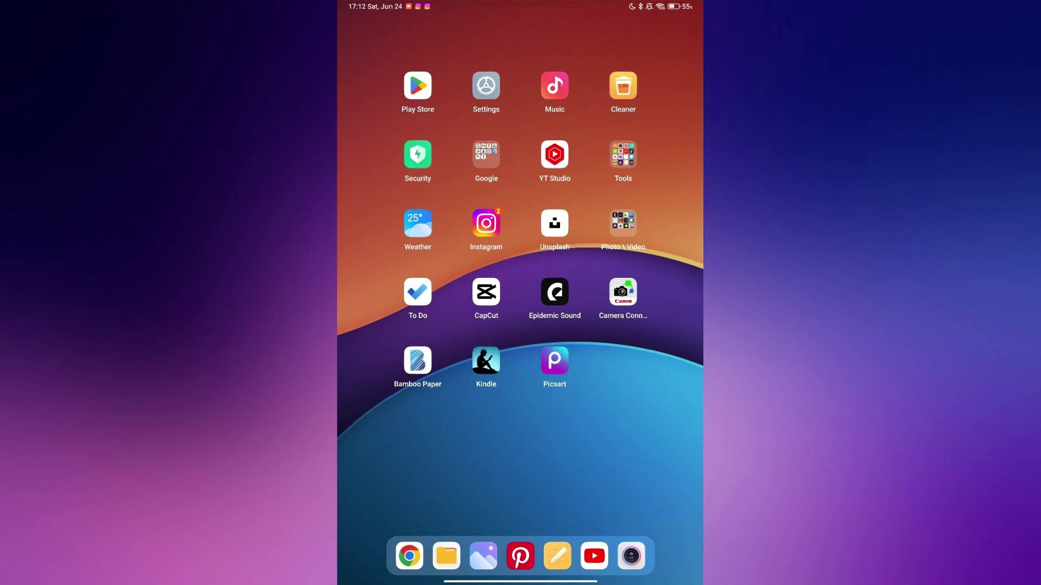
Create a new CapCut project and import the D-ID talking-avatar clip.
click(486, 292)
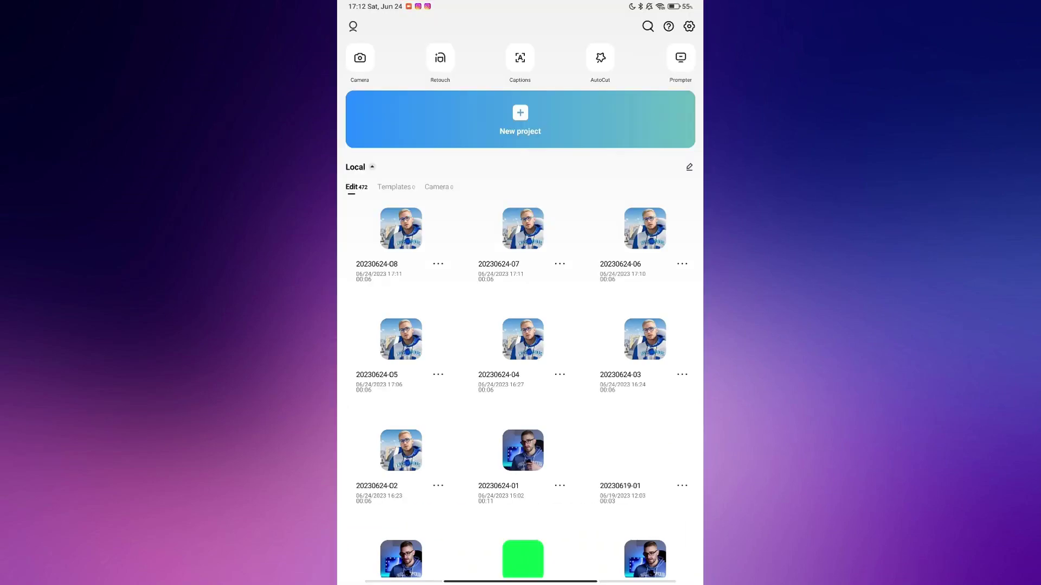
click(563, 121)
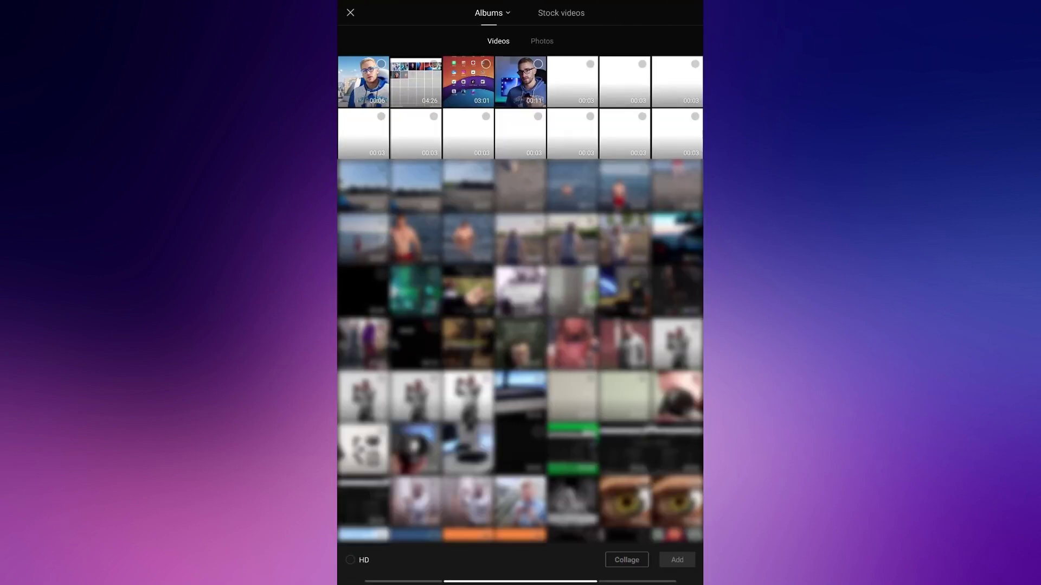
click(382, 64)
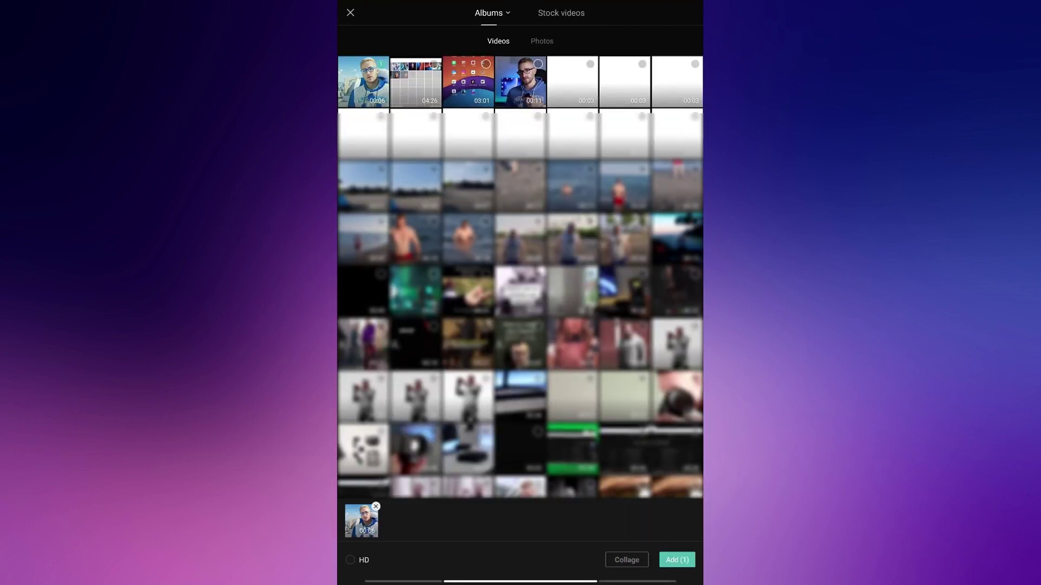
click(677, 559)
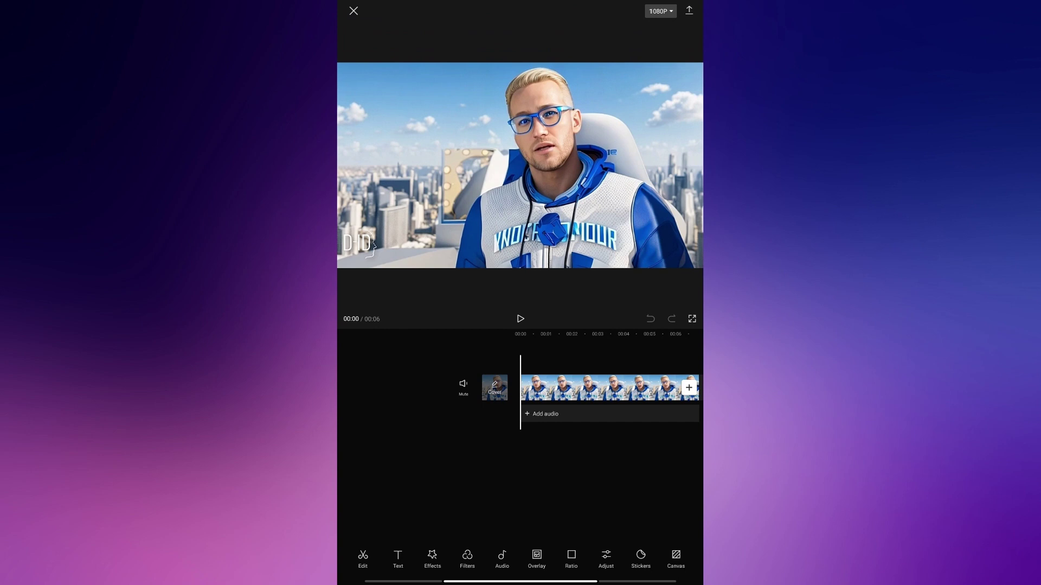
Generate auto captions from the avatar clip's speech using the fourth animated word preset.
click(399, 561)
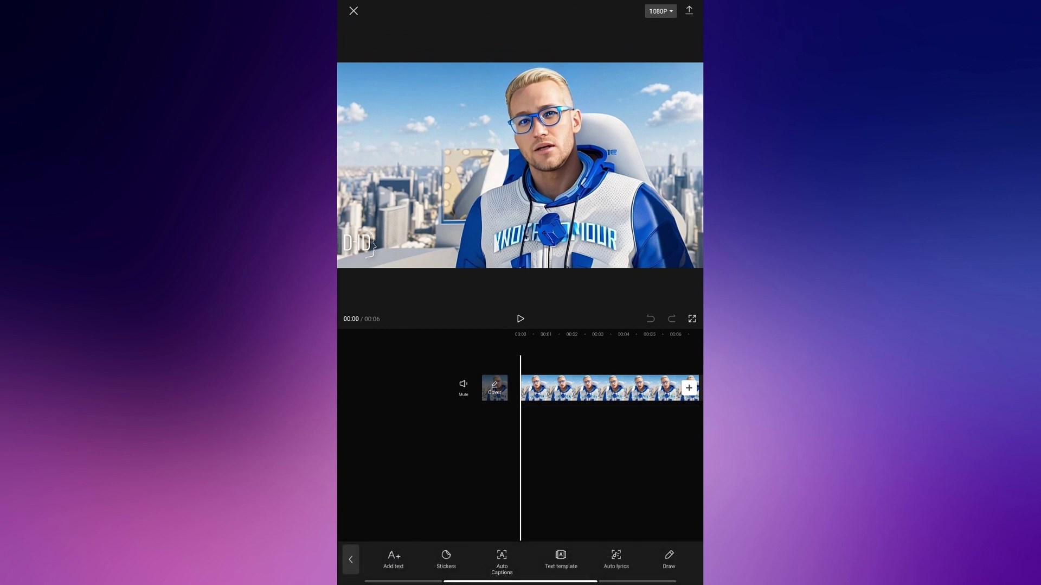
click(498, 561)
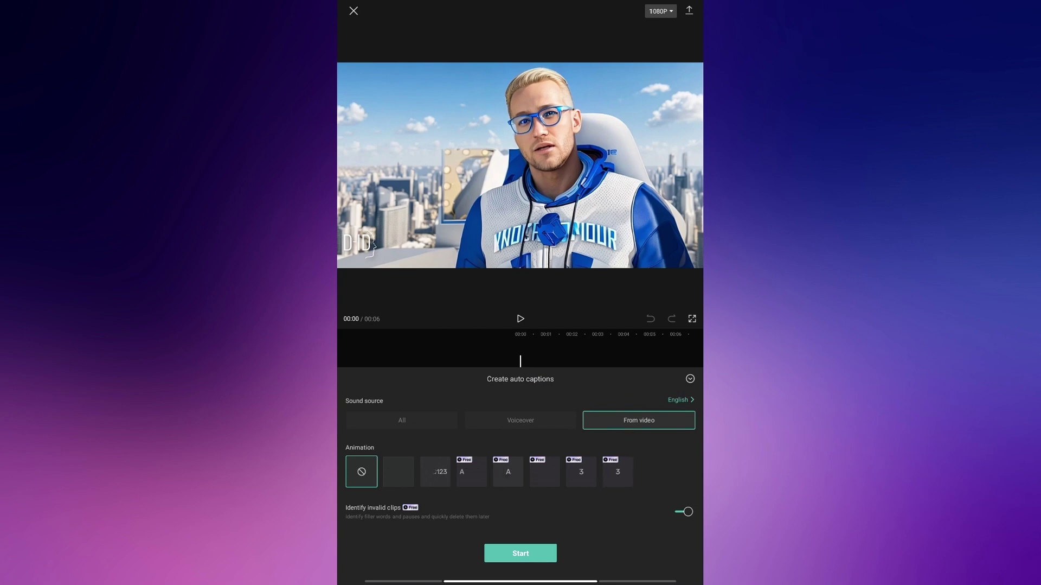
click(471, 471)
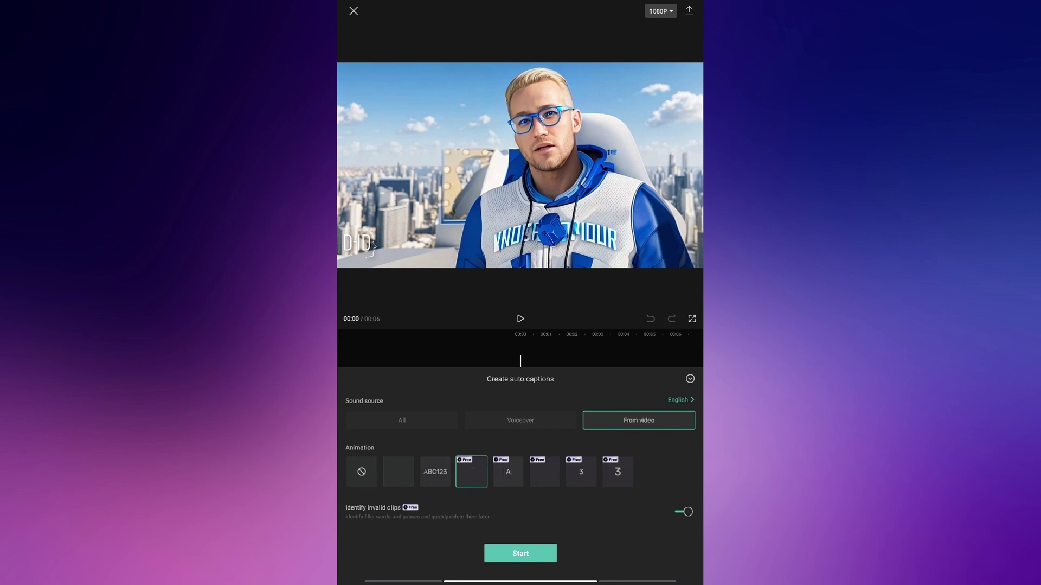
click(521, 553)
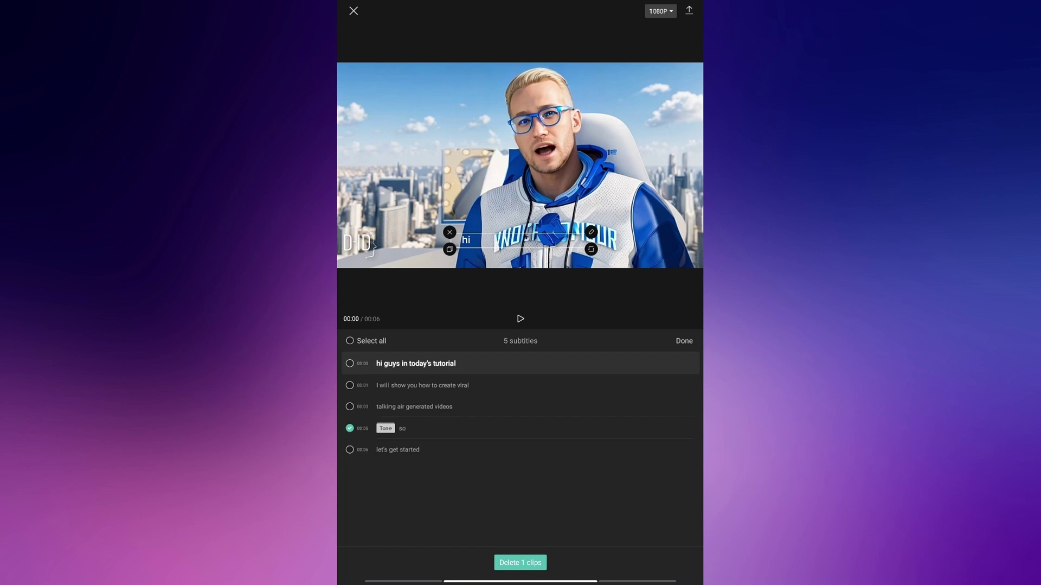
Correct the caption 'talking air generated videos' to read 'talking ai generated videos'.
click(399, 403)
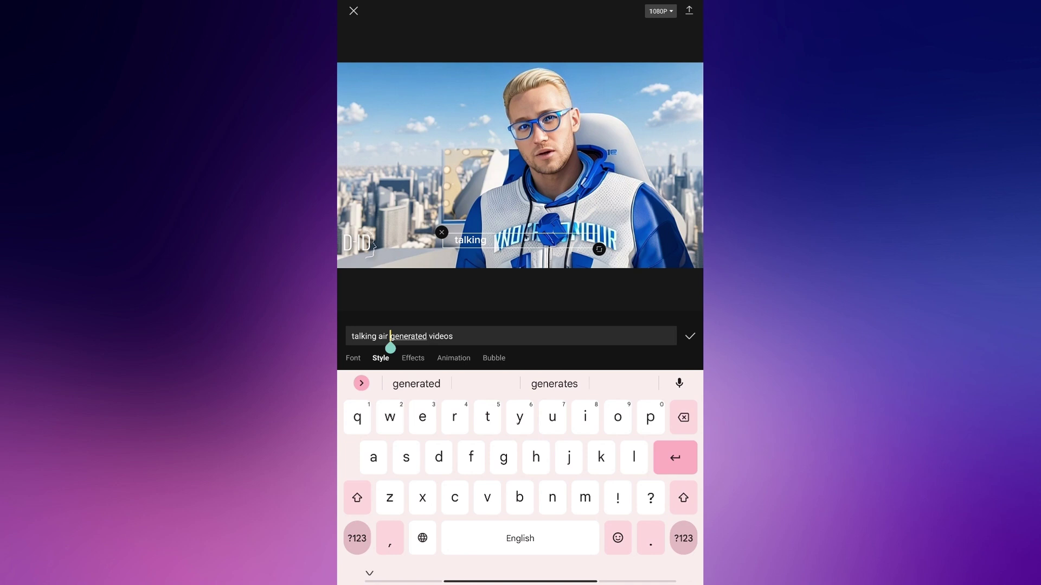
drag(391, 349, 388, 347)
key(BackSpace)
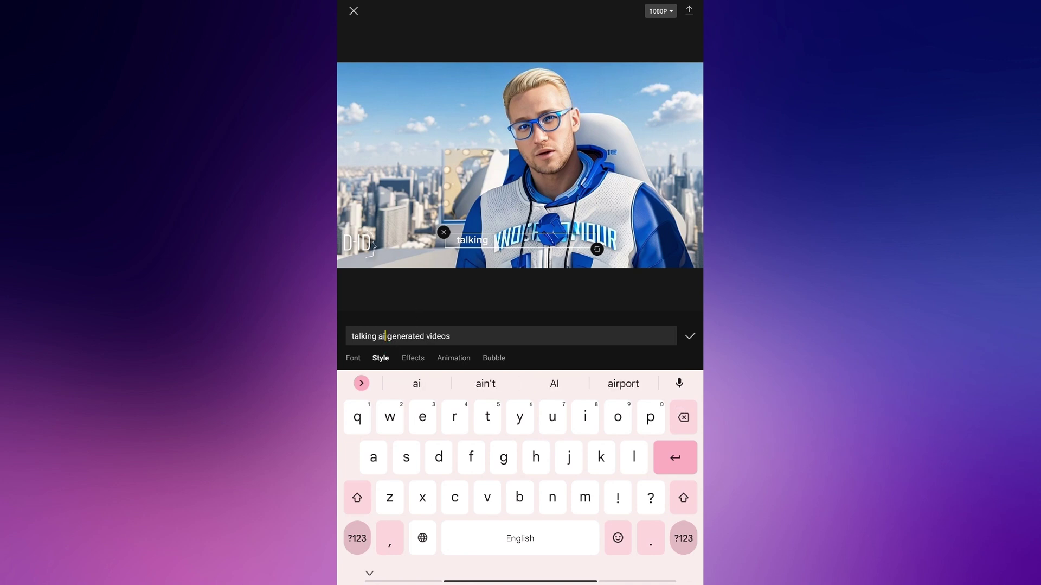
click(690, 336)
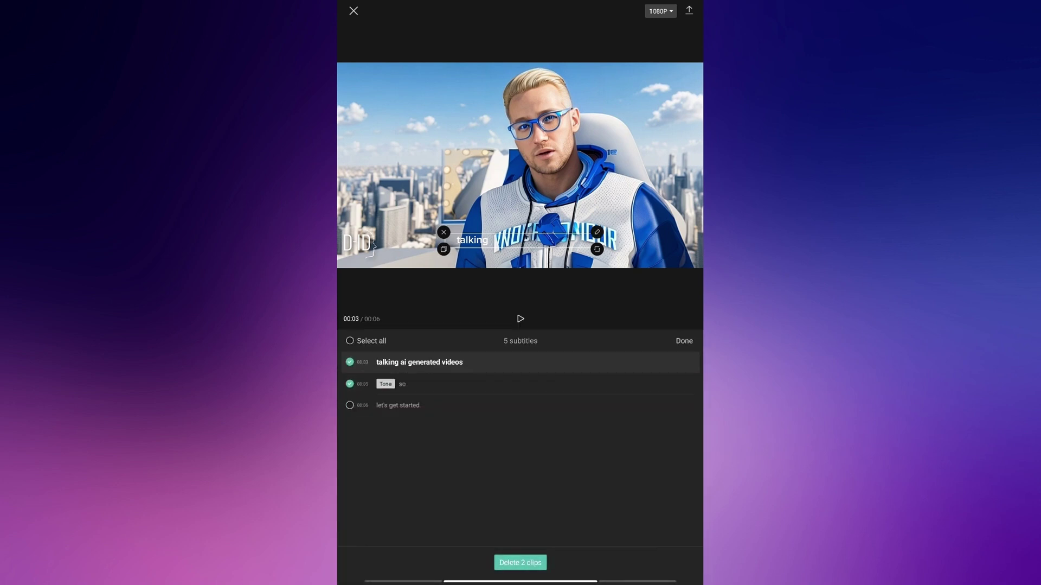
Select the first caption and apply a yellow outlined ART effect to all auto captions.
click(683, 339)
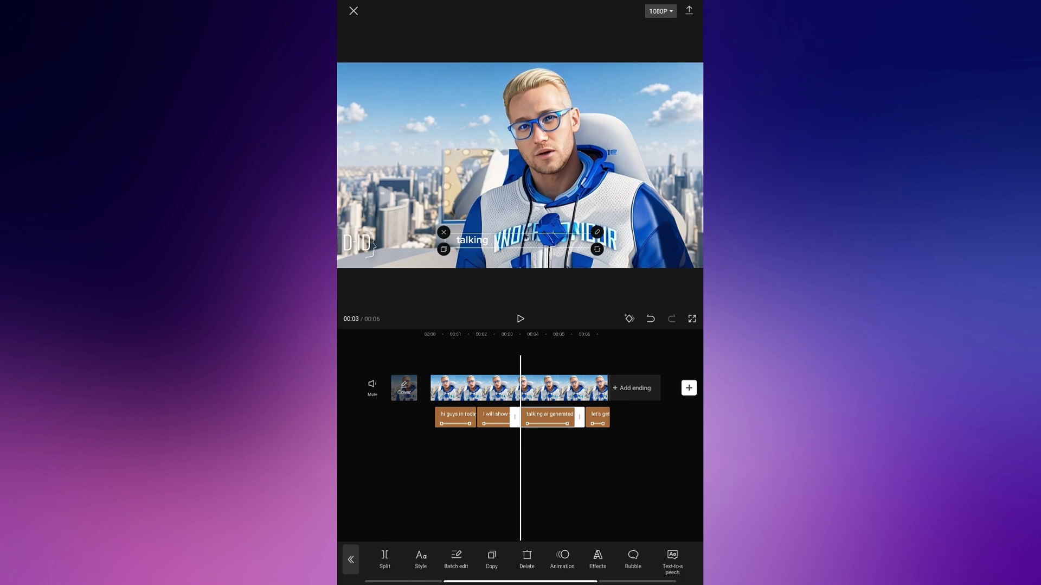
drag(562, 457, 618, 457)
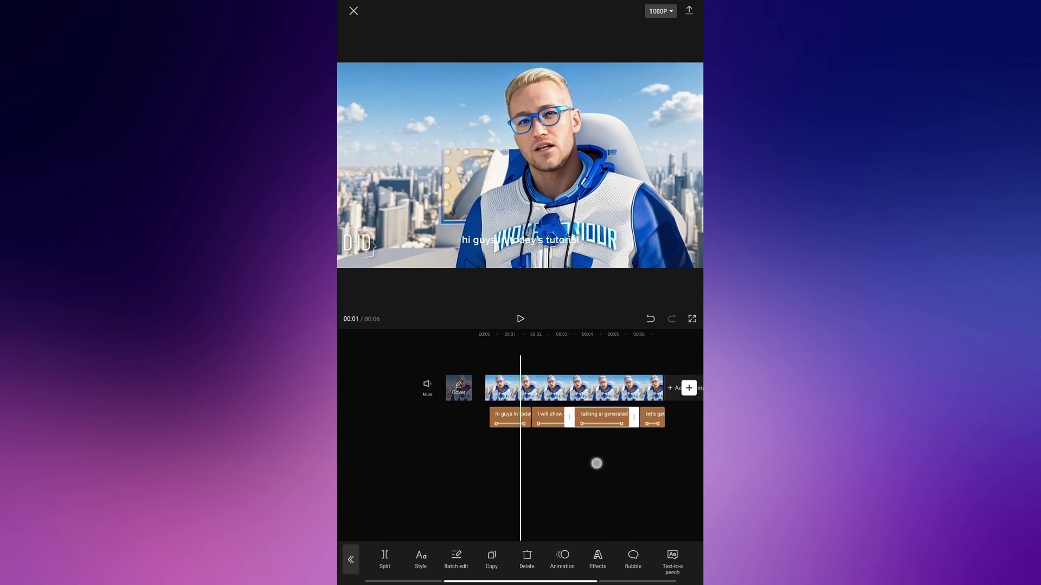
click(507, 416)
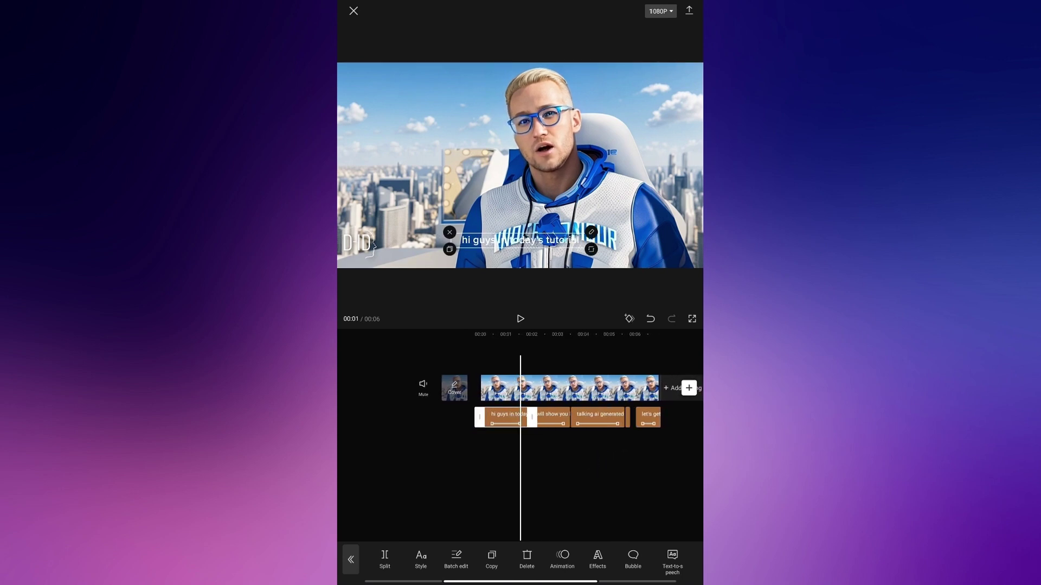
click(421, 559)
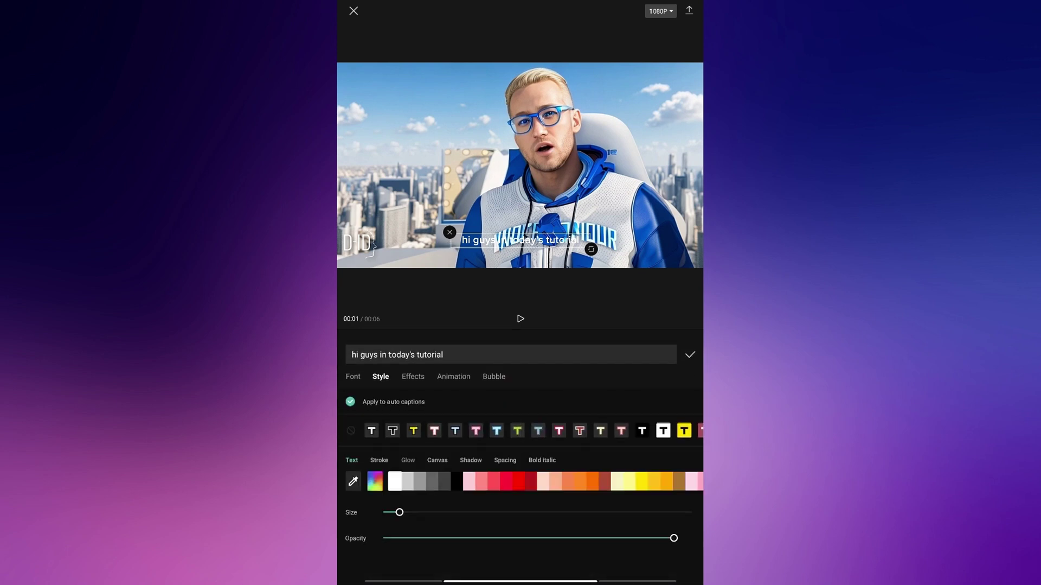
click(413, 376)
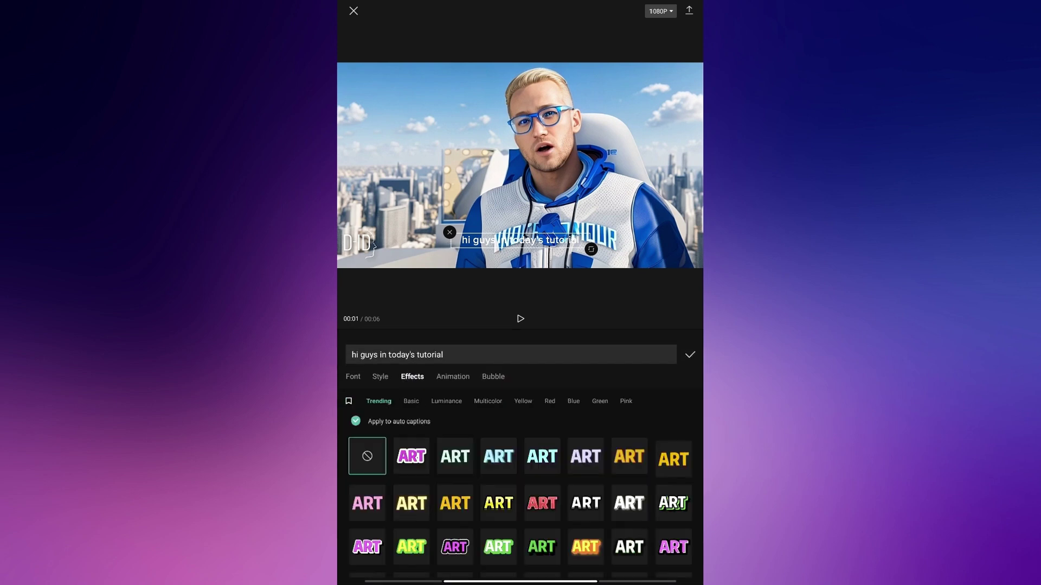
click(523, 401)
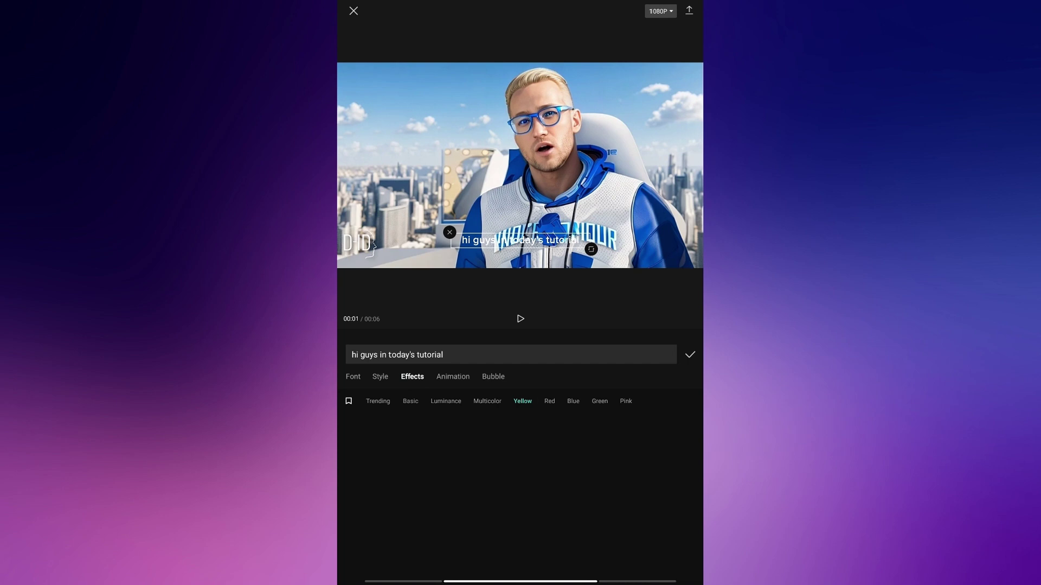
click(585, 456)
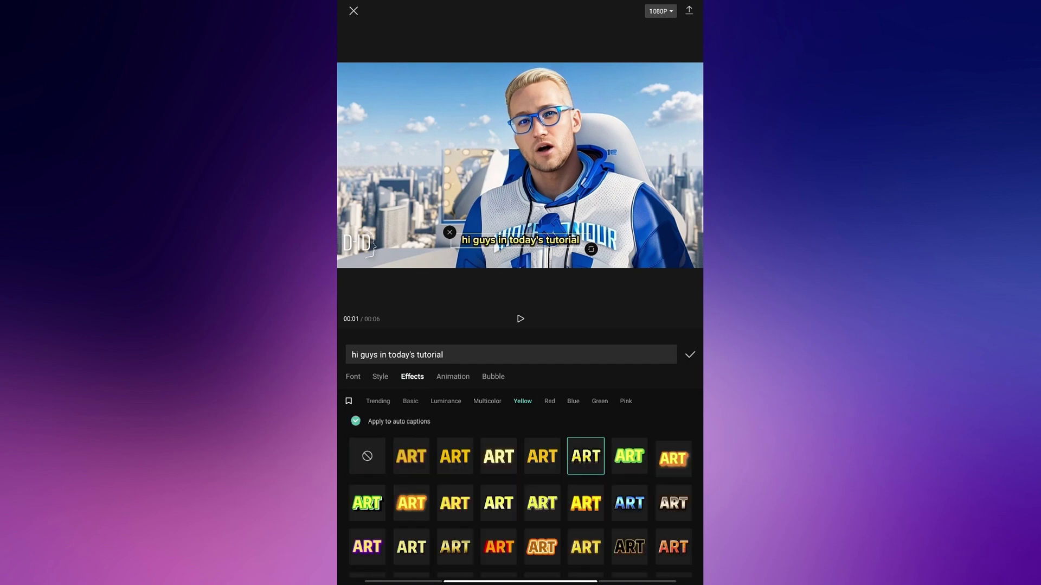
click(381, 376)
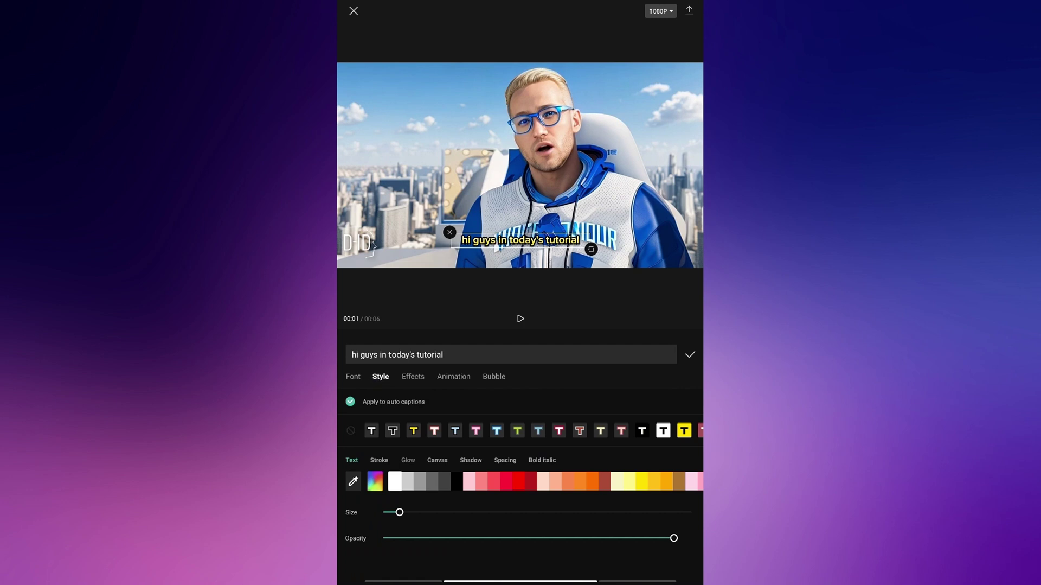
click(510, 459)
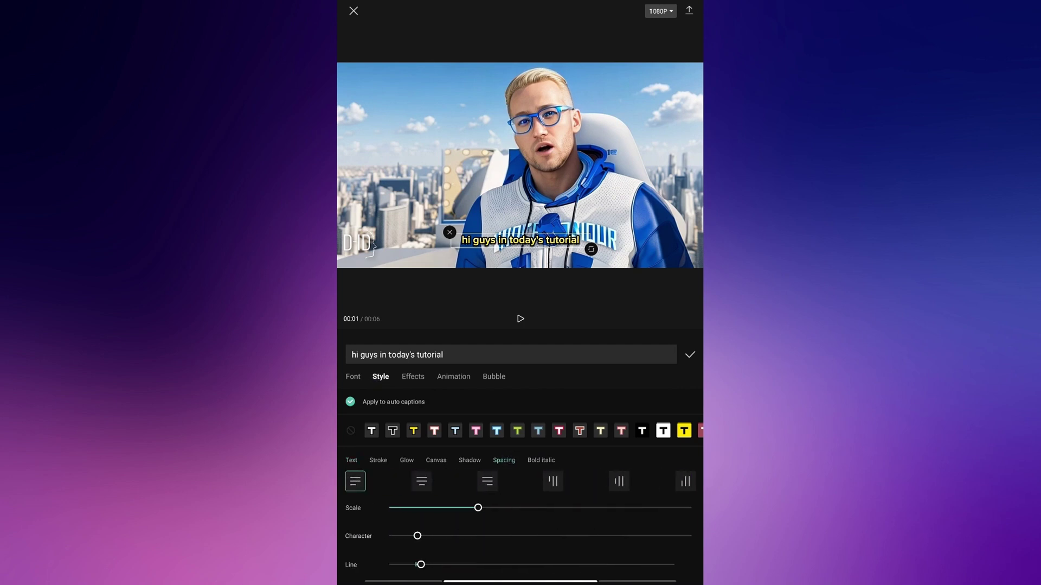
click(351, 375)
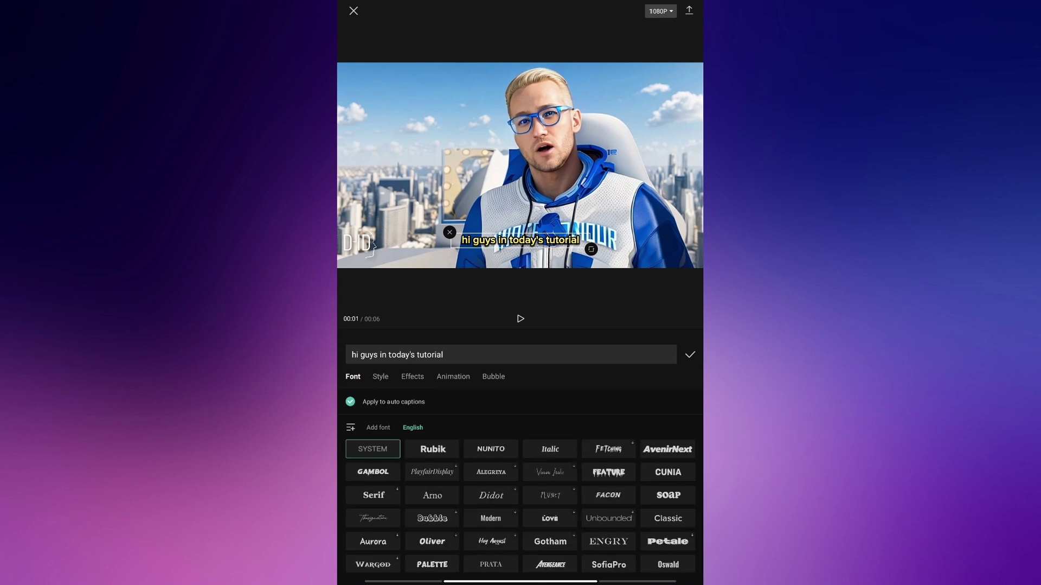
Set the captions to the PALETTE font and split 'hi guys in today's tutorial' across three lines.
drag(603, 538, 633, 439)
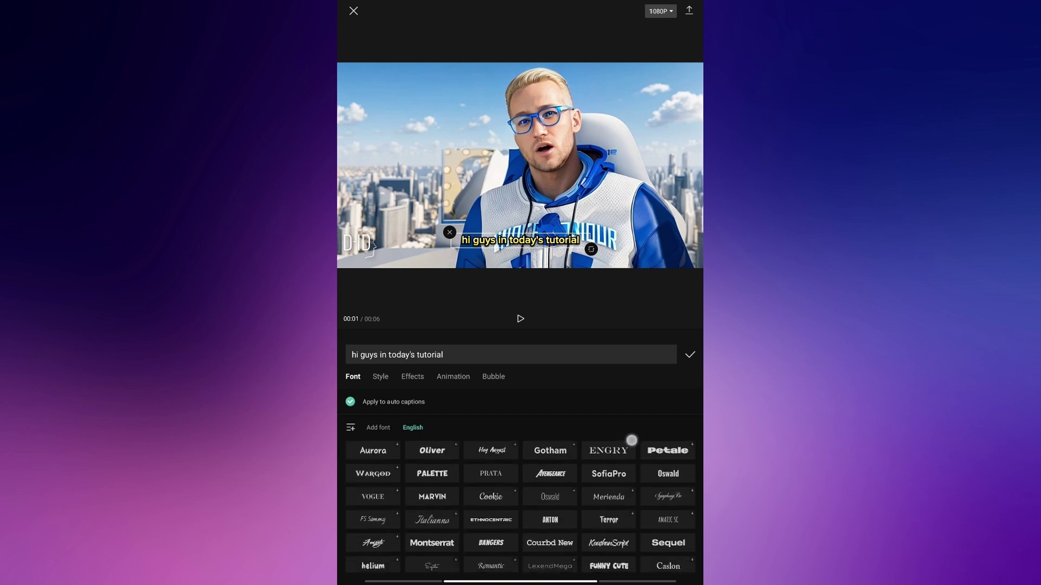
click(431, 471)
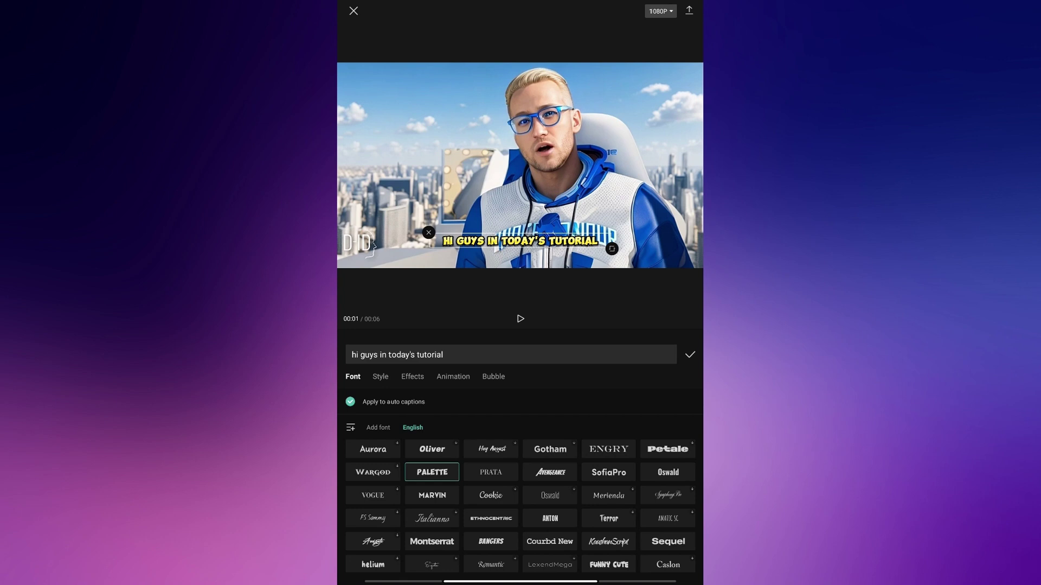
click(389, 354)
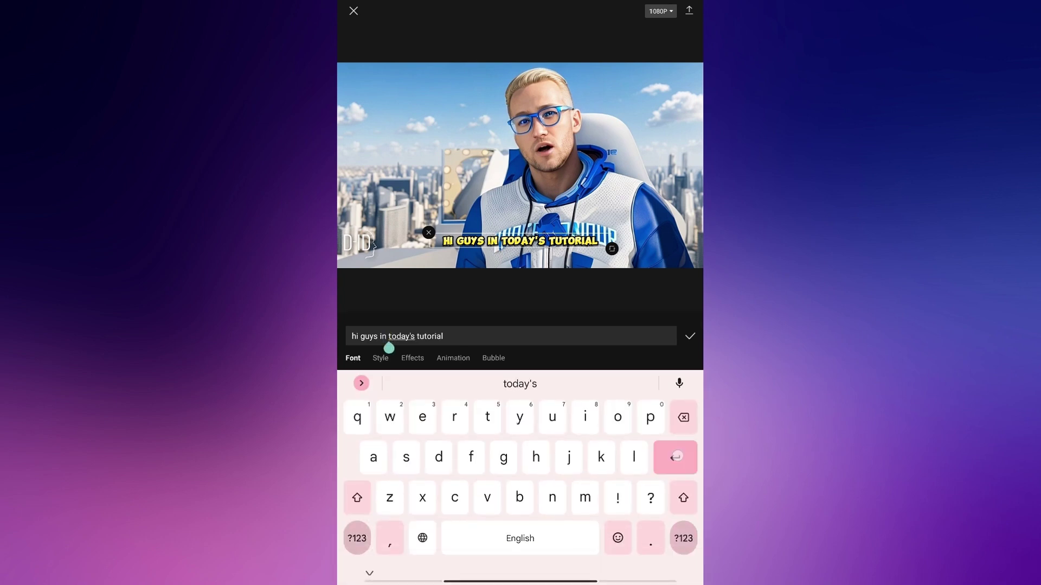
key(Return)
click(382, 337)
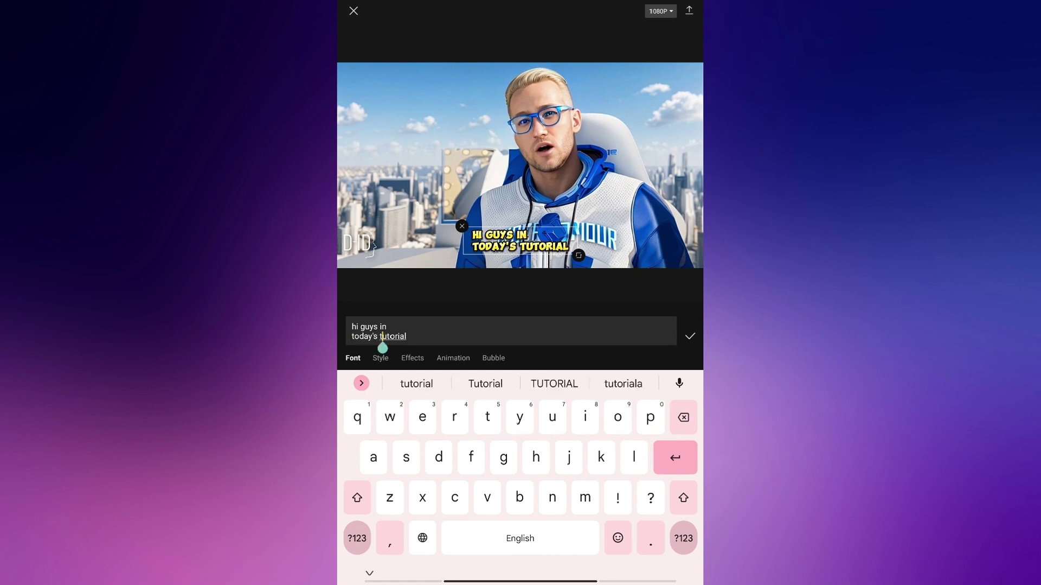
key(Return)
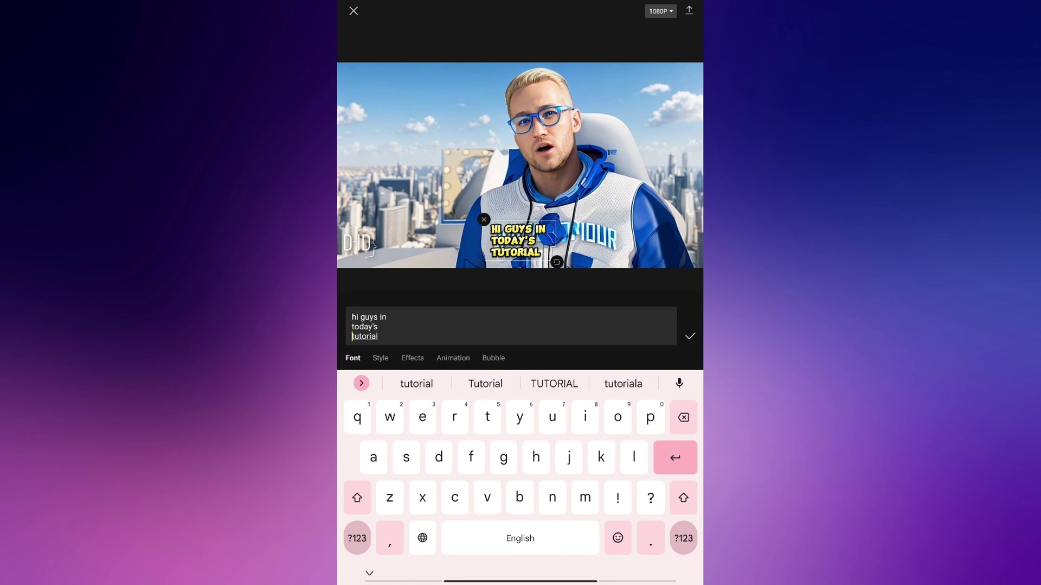
Move the first caption to the video's upper left and enlarge it.
drag(520, 240, 414, 160)
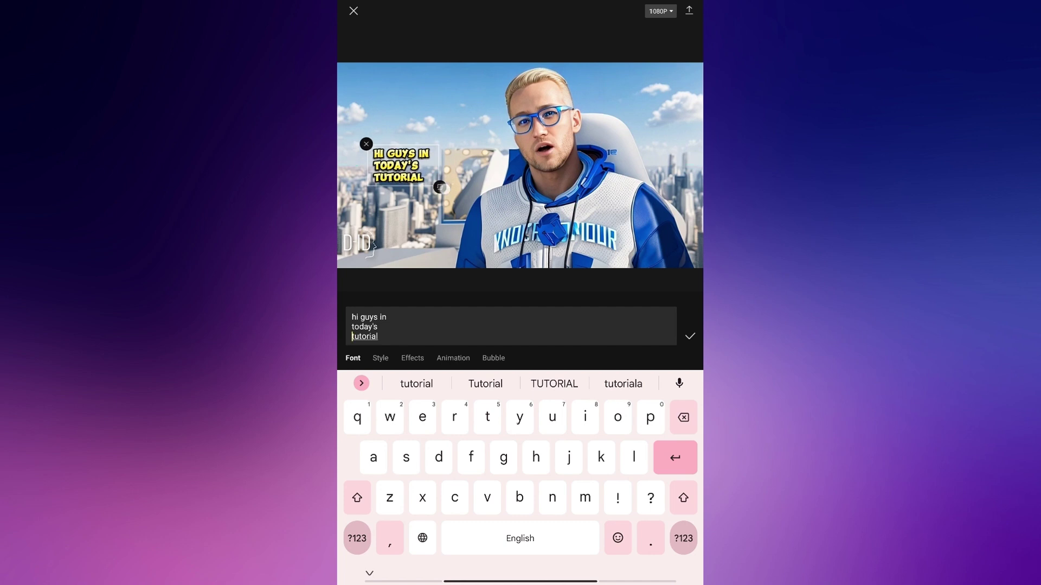
drag(445, 189, 473, 209)
drag(402, 165, 414, 170)
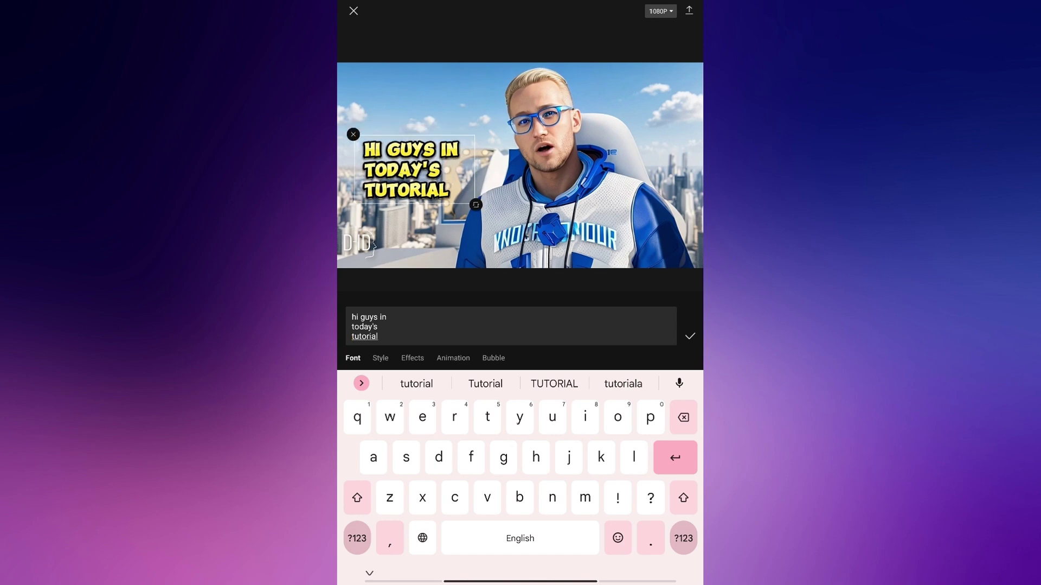
click(380, 358)
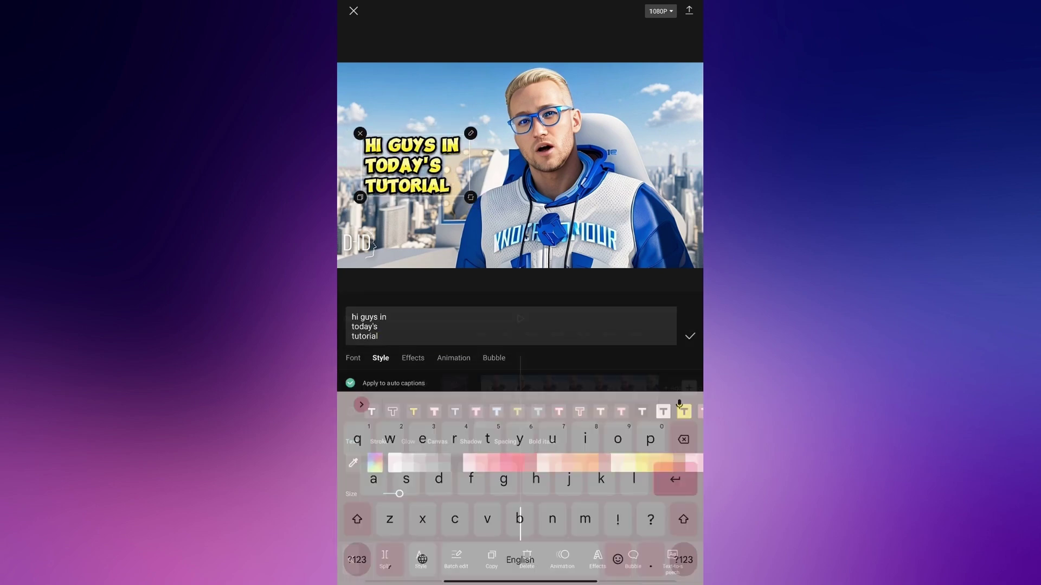
Break the second caption into lines after 'show' and before 'create'.
click(690, 336)
drag(590, 471, 581, 474)
scroll(507, 473, up, 3)
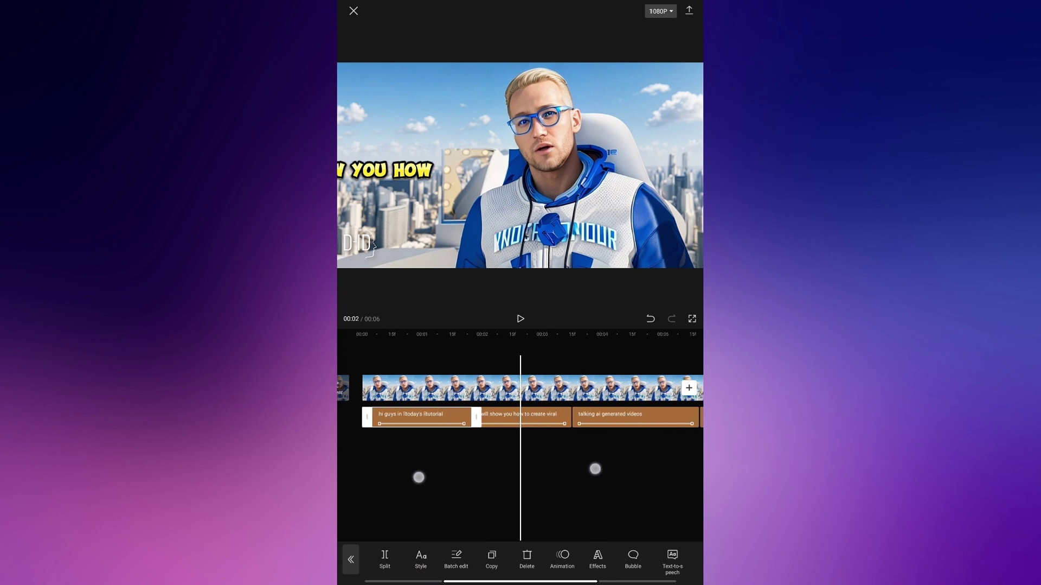
click(534, 414)
click(391, 338)
key(Return)
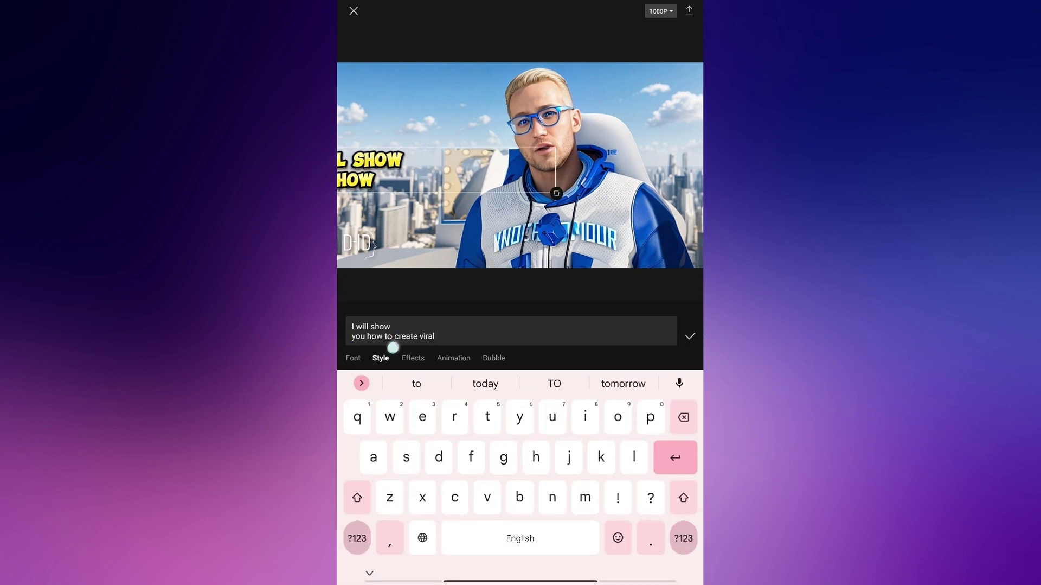
key(Return)
Add line breaks to 'talking ai generated videos' and edit the last caption, 'let's get started'.
click(690, 335)
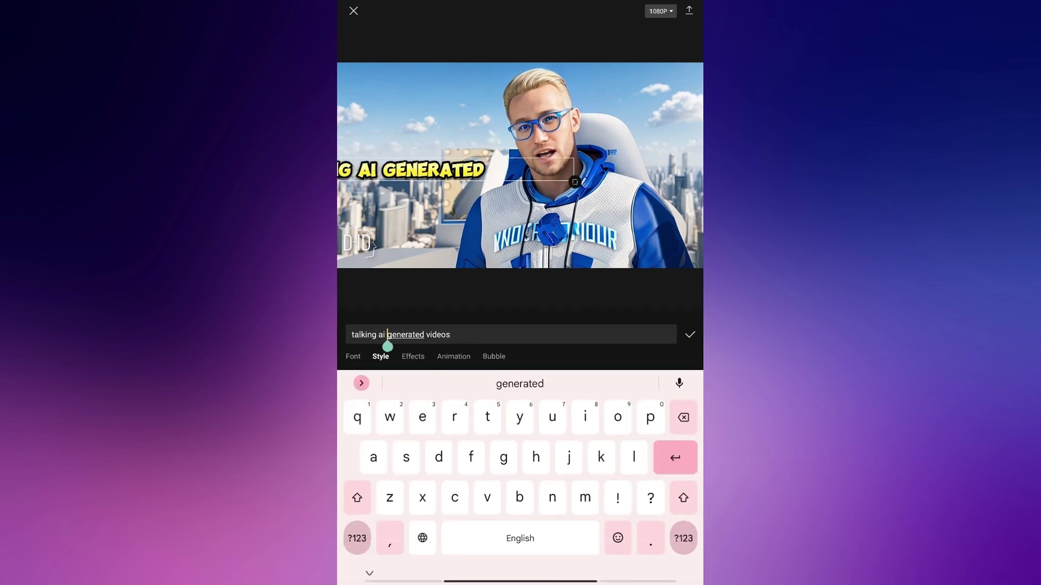
key(Return)
click(426, 334)
key(Return)
click(690, 335)
drag(548, 455, 581, 443)
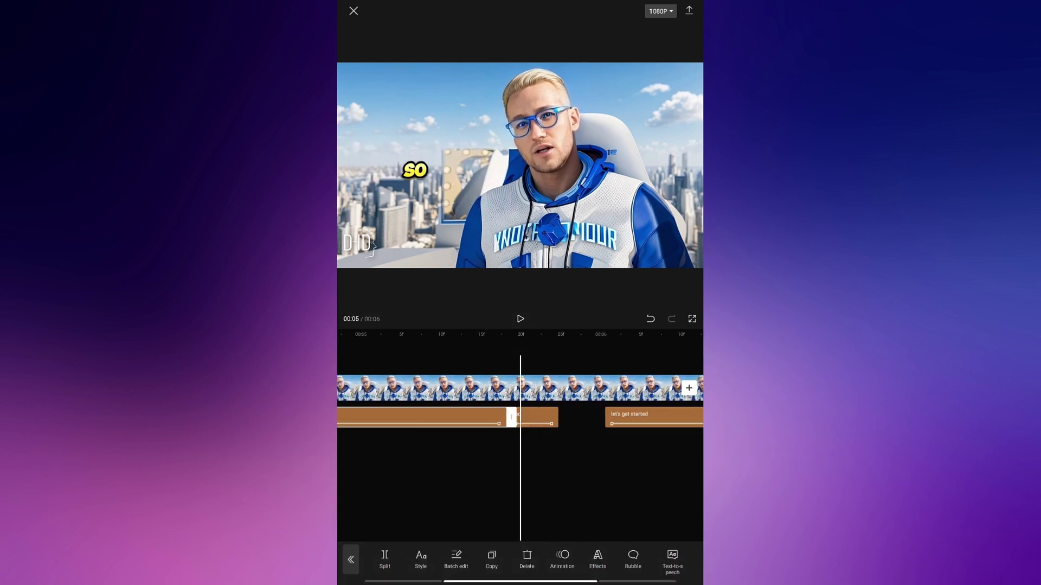
double_click(646, 415)
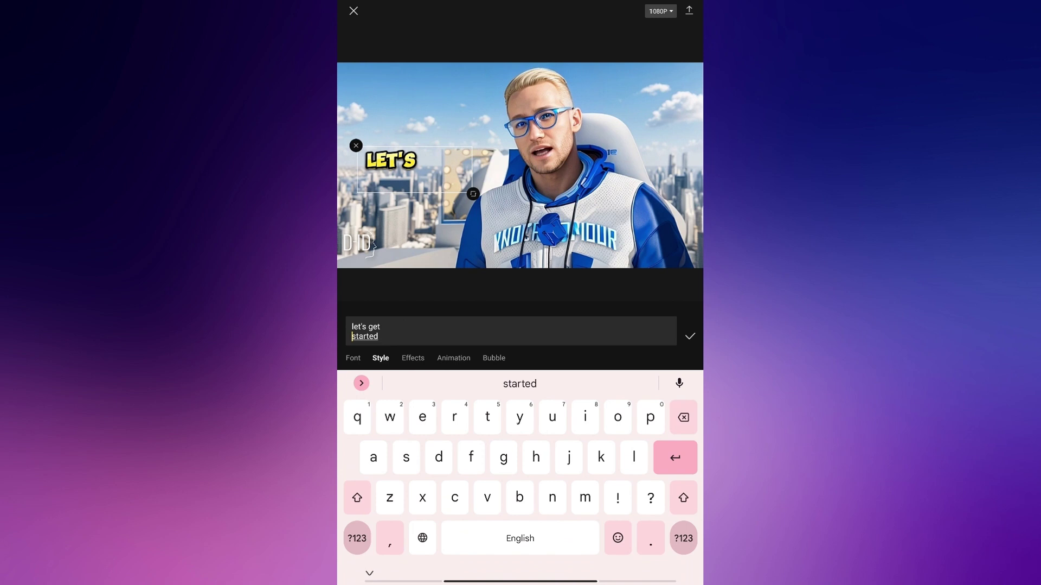
click(691, 332)
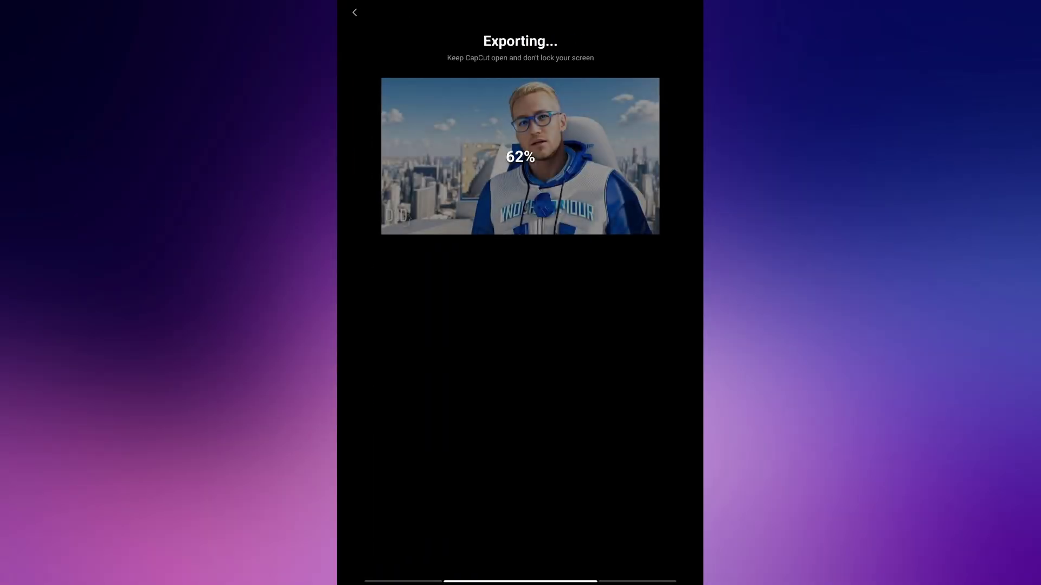
Finish the export once the captioned video is saved to the device.
click(684, 8)
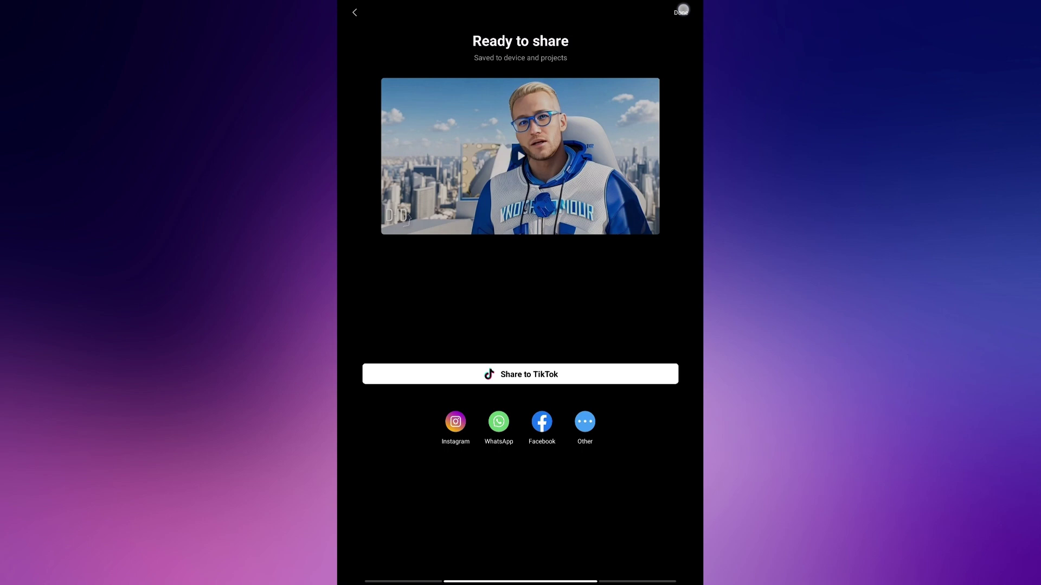